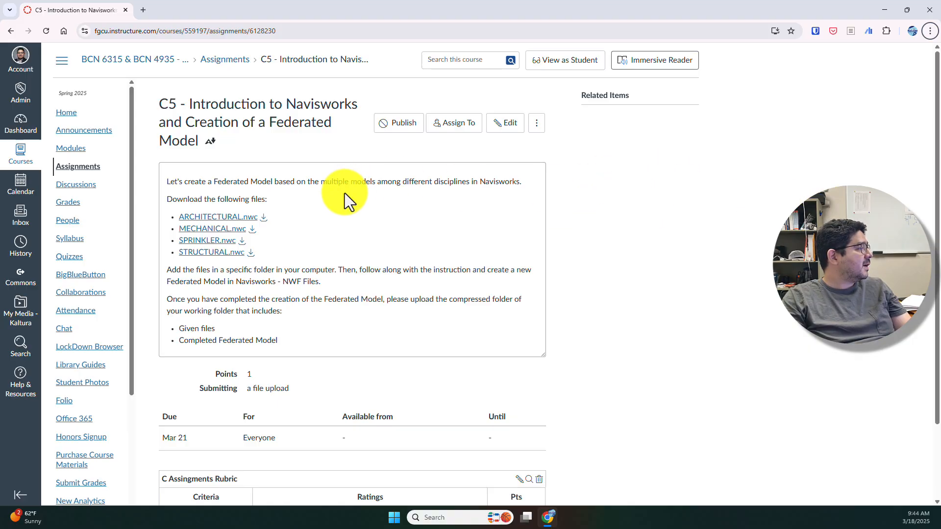
# Step: Download ARCHITECTURAL, MECHANICAL, SPRINKLER and STRUCTURAL .nwc from Canvas into the Downloads folder
pyautogui.click(263, 217)
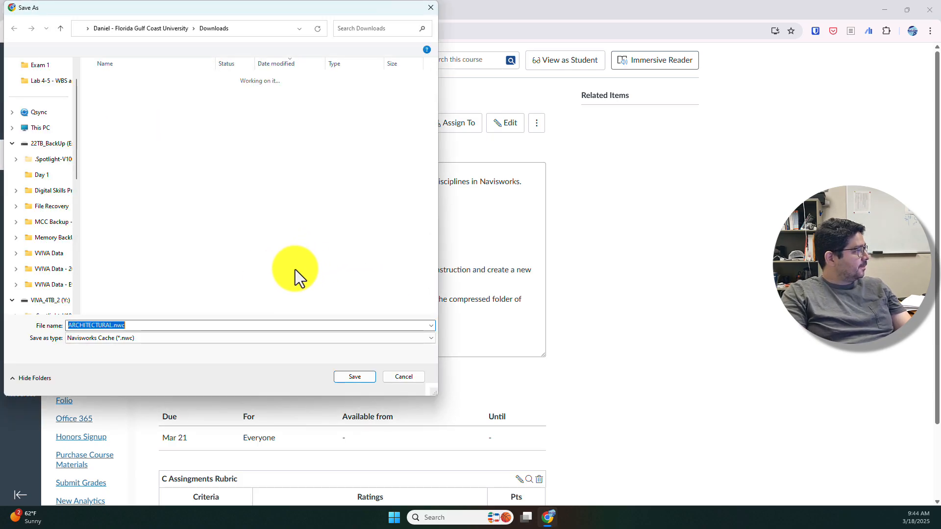
pyautogui.click(361, 374)
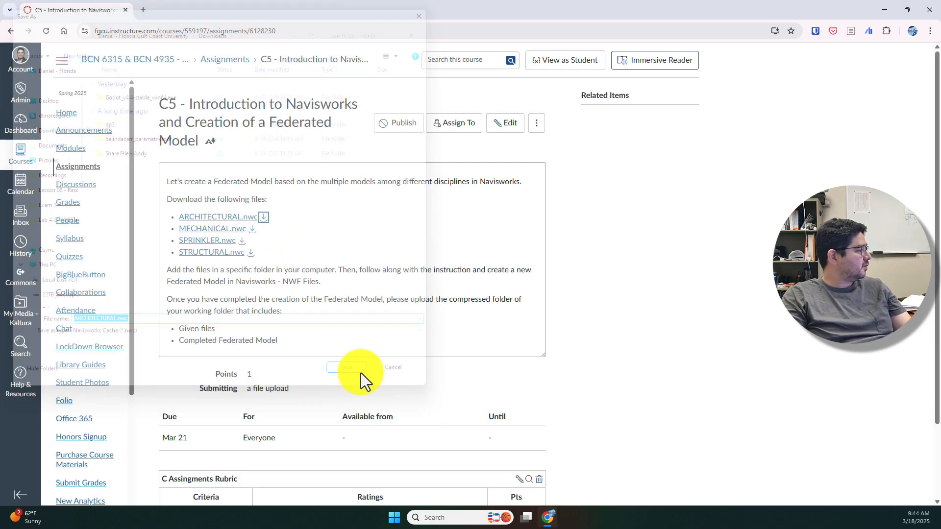
pyautogui.click(252, 229)
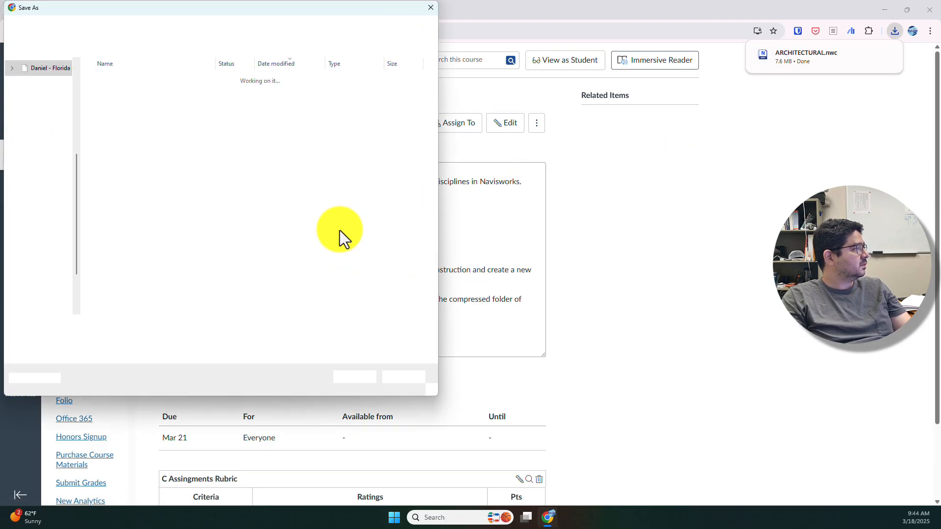
pyautogui.click(352, 377)
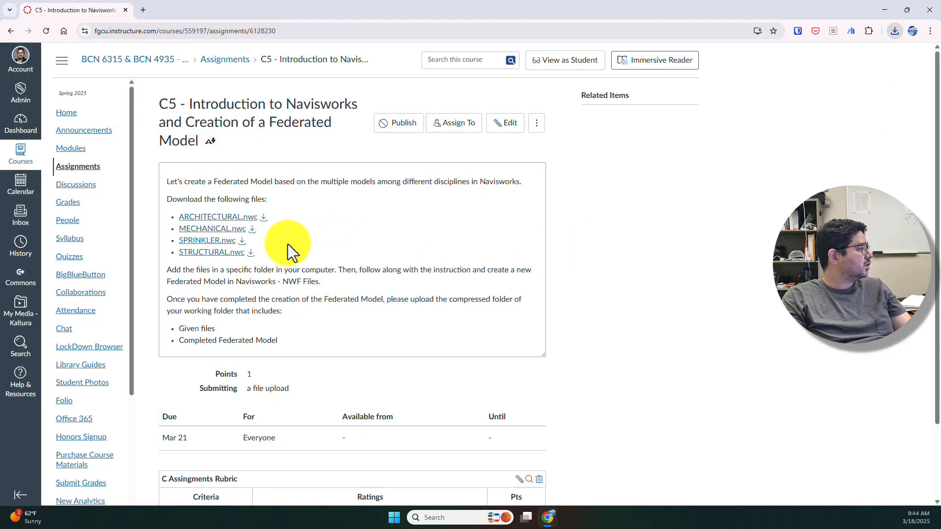
pyautogui.click(243, 241)
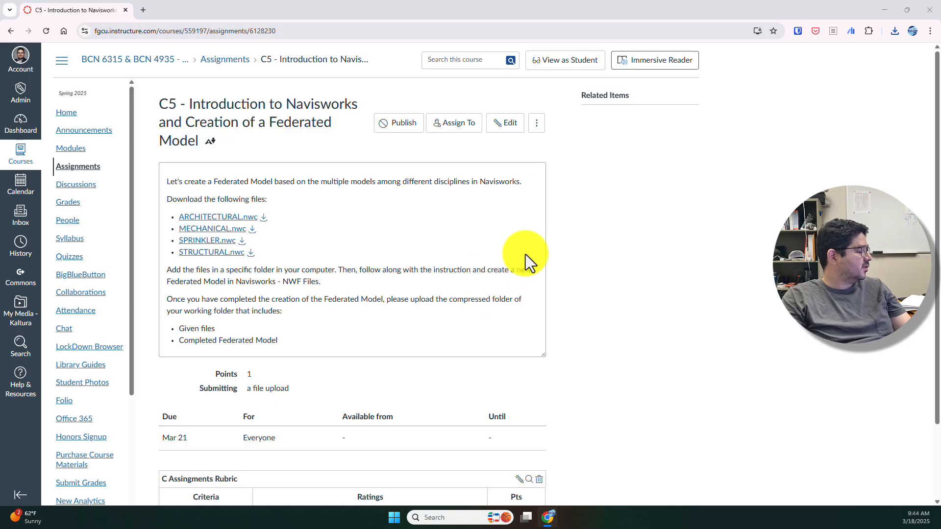
pyautogui.click(355, 377)
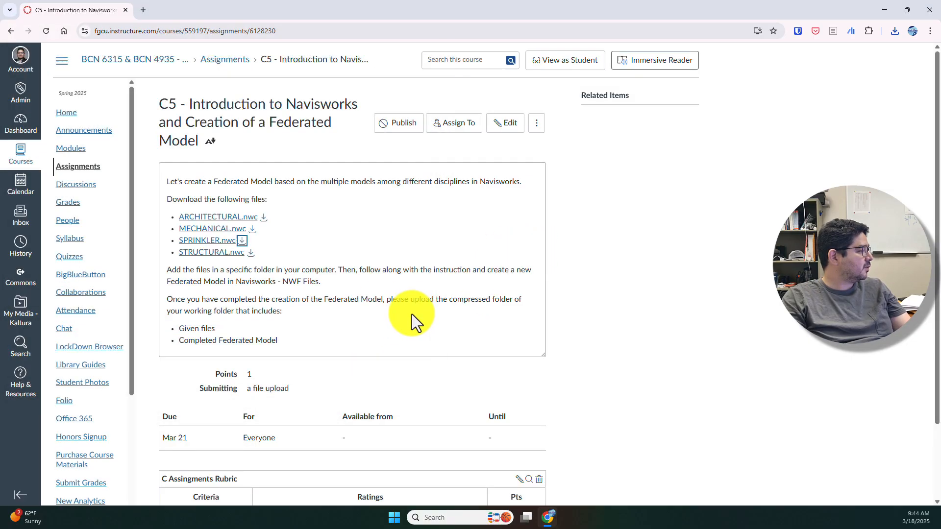
pyautogui.click(249, 253)
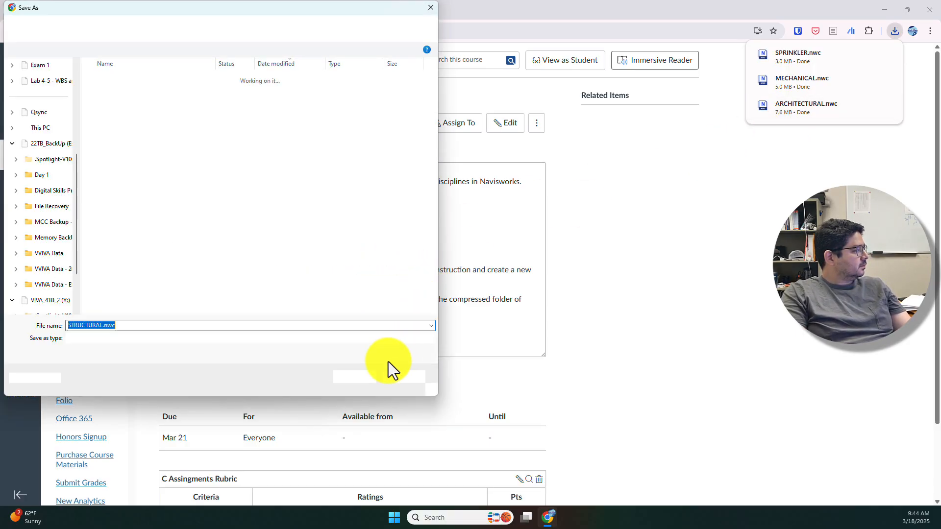
pyautogui.click(354, 377)
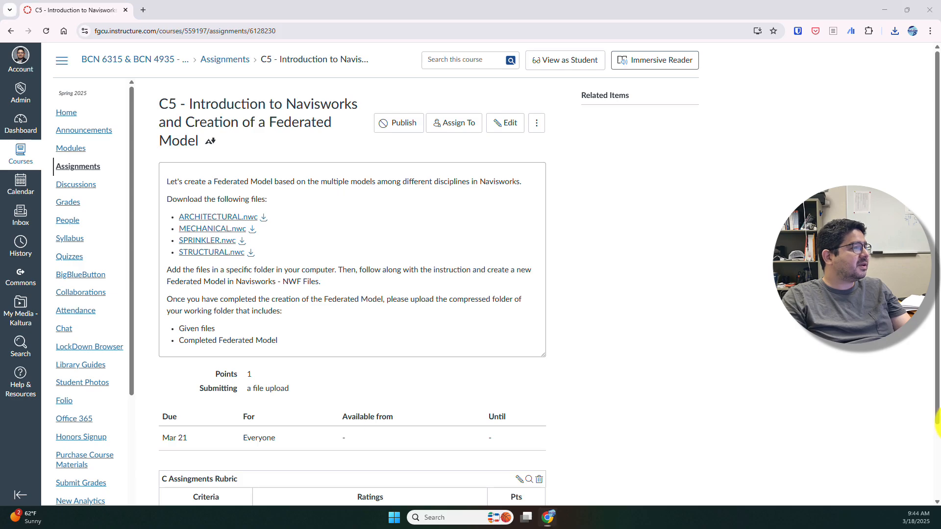
pyautogui.press('super+e')
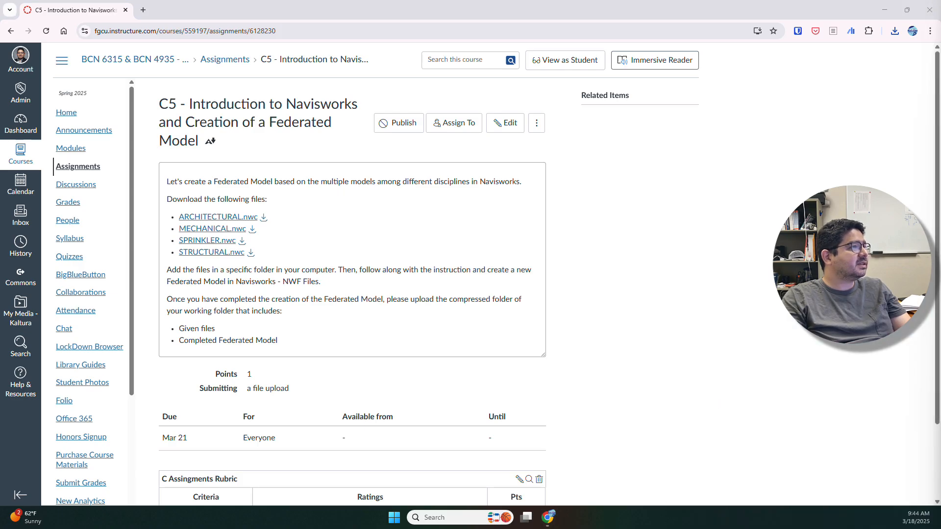
# Step: In Downloads, create a 'C5 - <student name>' folder and move the four .nwc files into it
pyautogui.moveTo(940, 260); pyautogui.dragTo(764, 4)
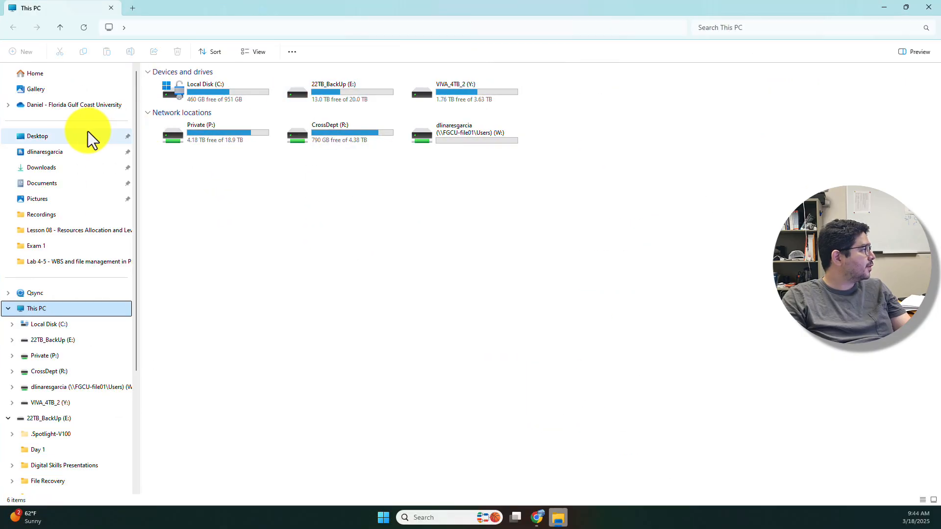
pyautogui.click(44, 169)
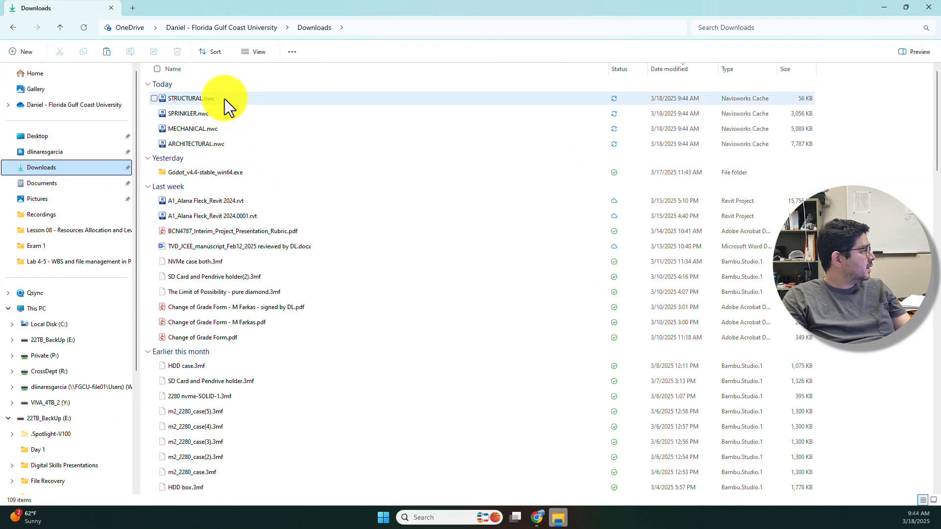
pyautogui.click(29, 52)
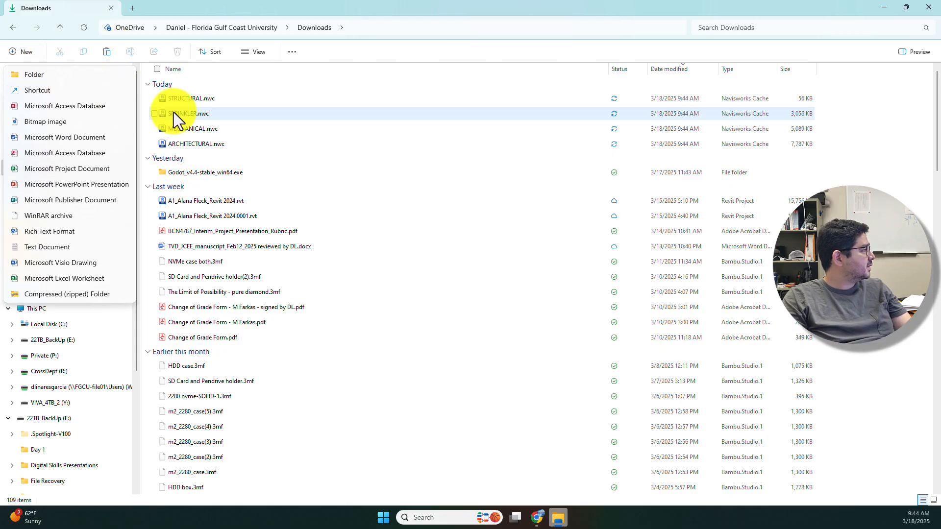
pyautogui.click(58, 77)
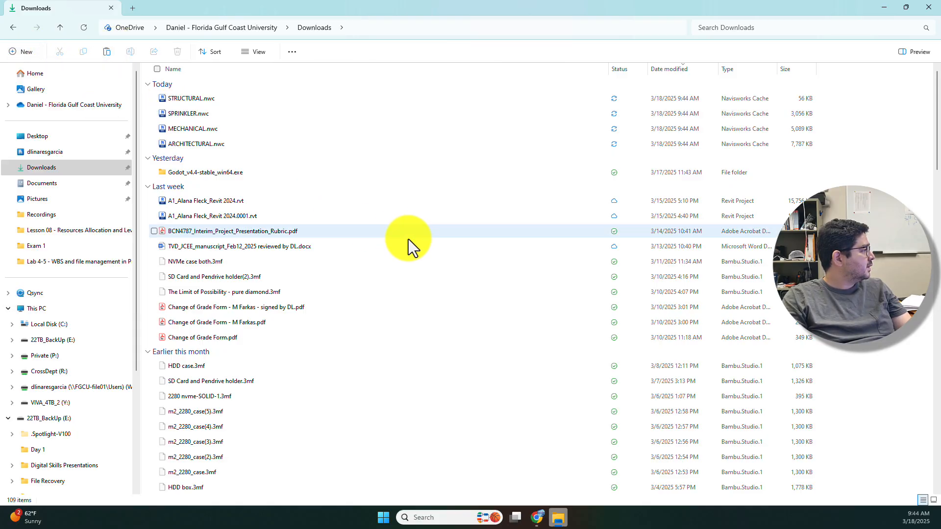
pyautogui.write('C5 - ')
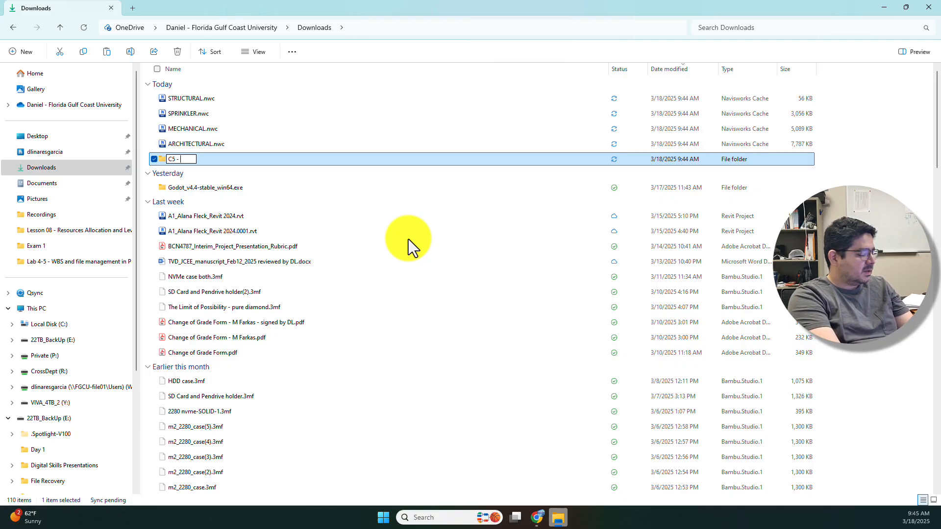
pyautogui.write('D Linares -')
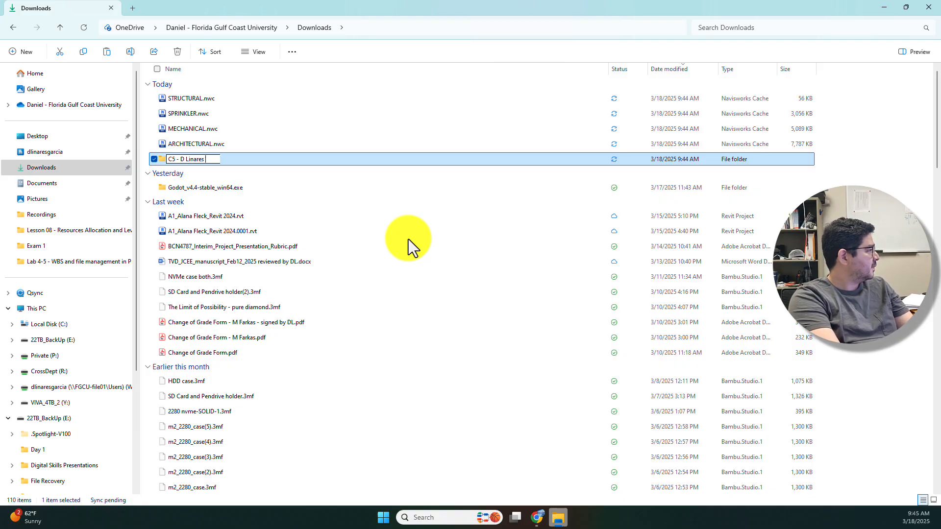
pyautogui.press('BackSpace')
pyautogui.press('BackSpace')
pyautogui.press('Return')
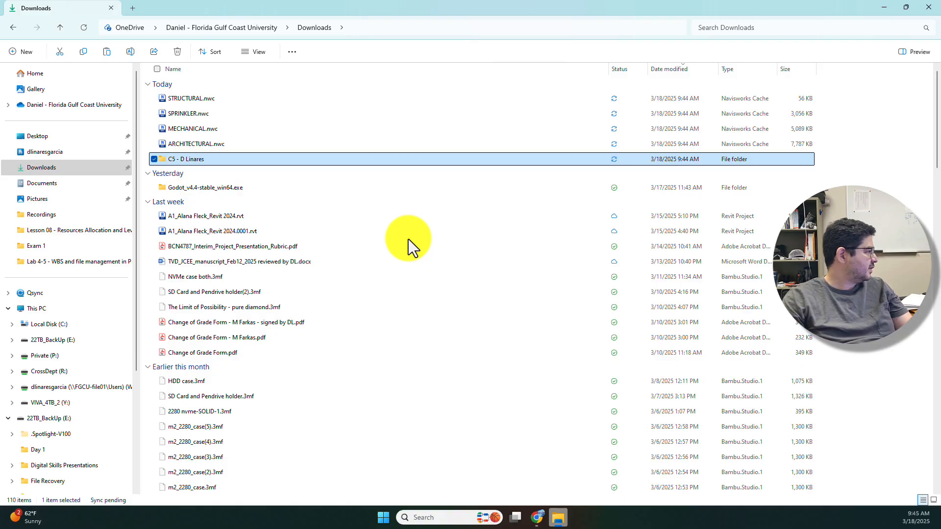
pyautogui.moveTo(229, 95); pyautogui.dragTo(204, 158)
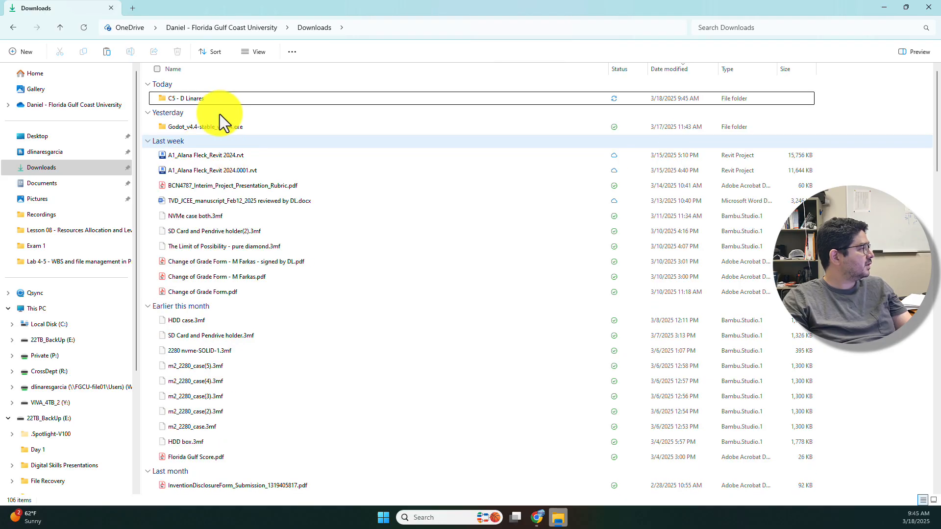
# Step: Open the C5 student folder and select STRUCTURAL.nwc among its four .nwc files
pyautogui.click(213, 100)
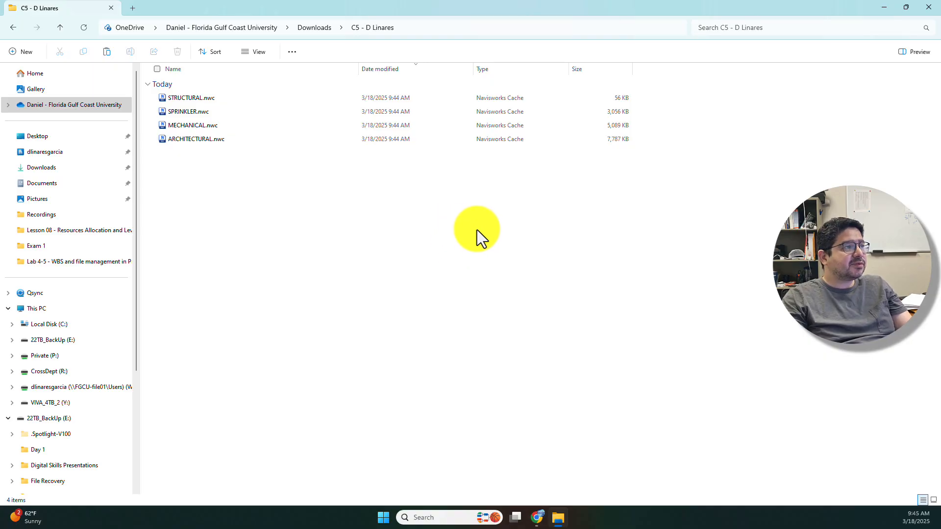
pyautogui.click(199, 98)
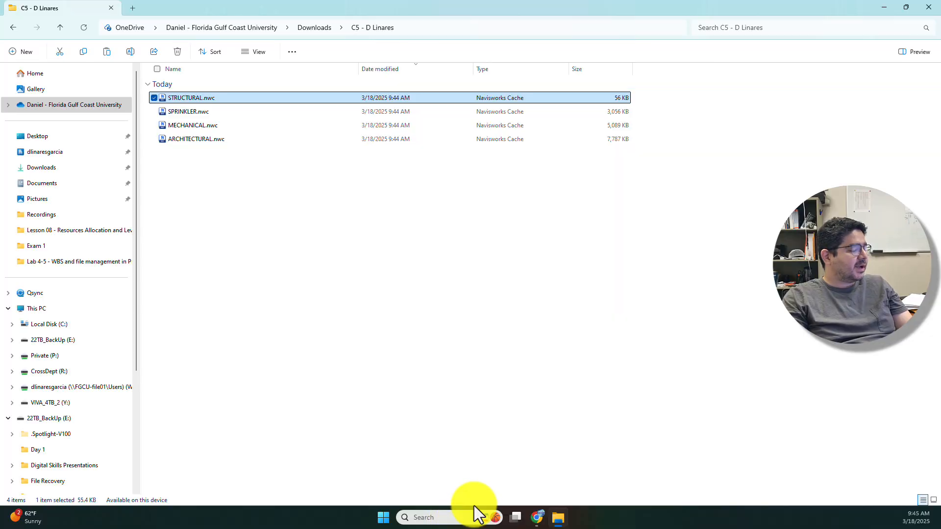
# Step: Search Windows for 'navis' to locate Navisworks Manage 2025, then clear the query
pyautogui.click(431, 518)
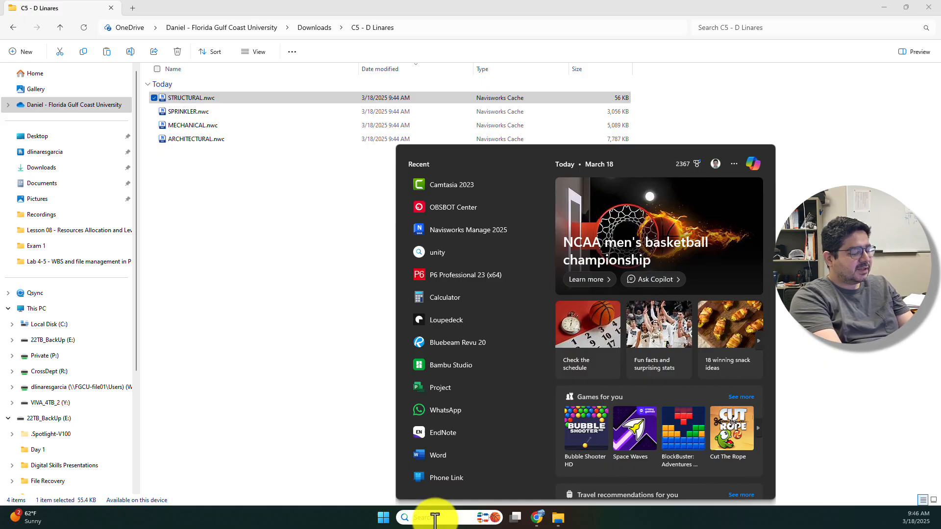
pyautogui.write('naviso')
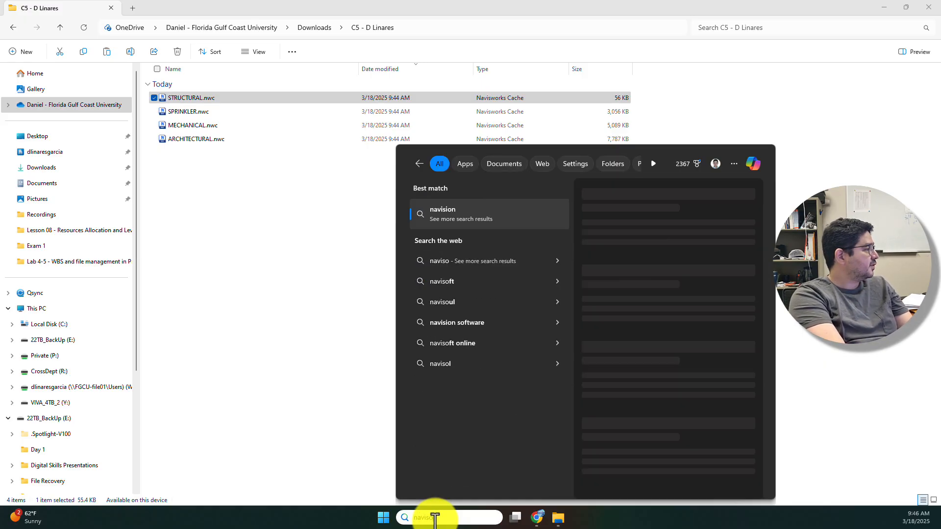
pyautogui.press('BackSpace')
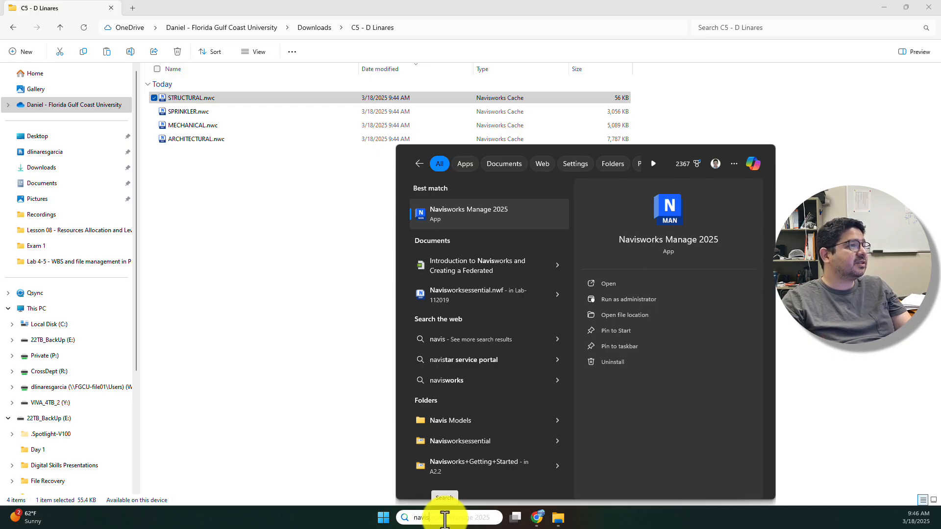
pyautogui.press('BackSpace')
pyautogui.press('BackSpace')
pyautogui.press('BackSpace')
pyautogui.press('BackSpace')
pyautogui.press('BackSpace')
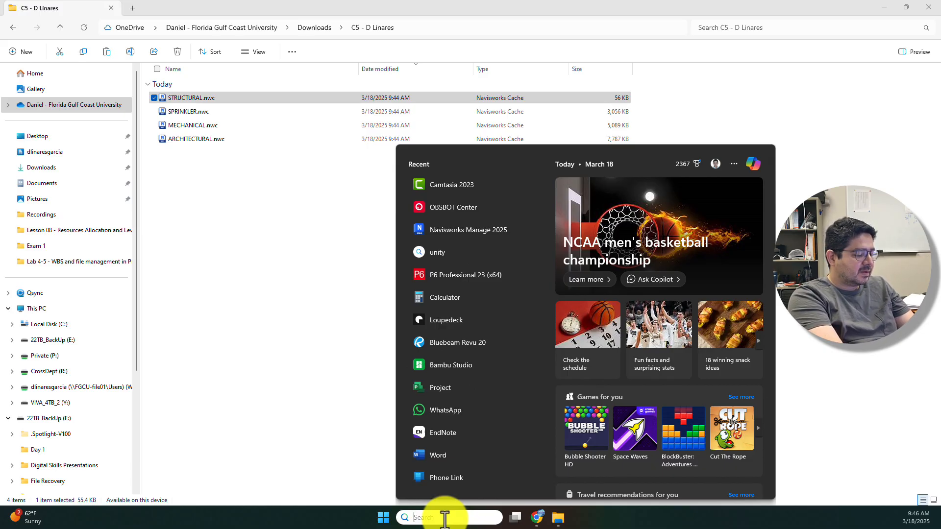
# Step: Search for 'manage' and launch Navisworks Manage 2025 from the app results
pyautogui.write('b')
pyautogui.press('BackSpace')
pyautogui.write('3')
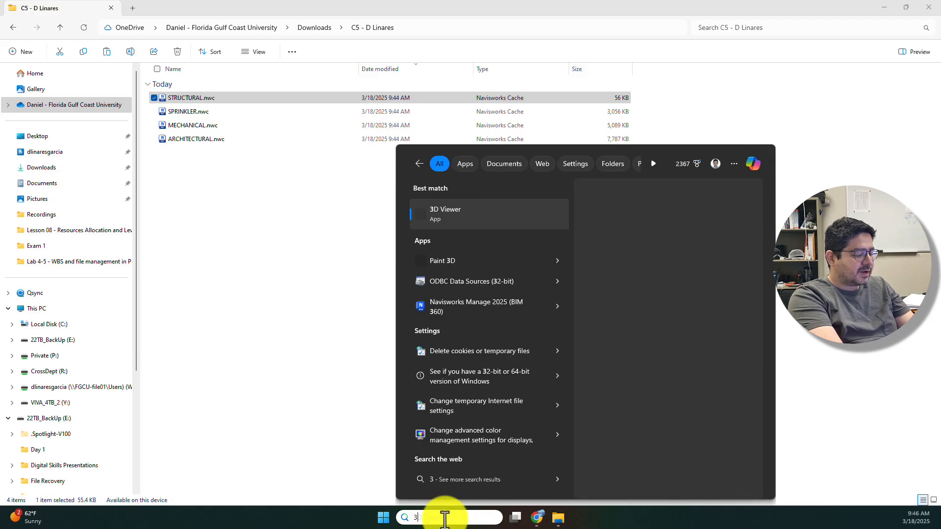
pyautogui.write('60')
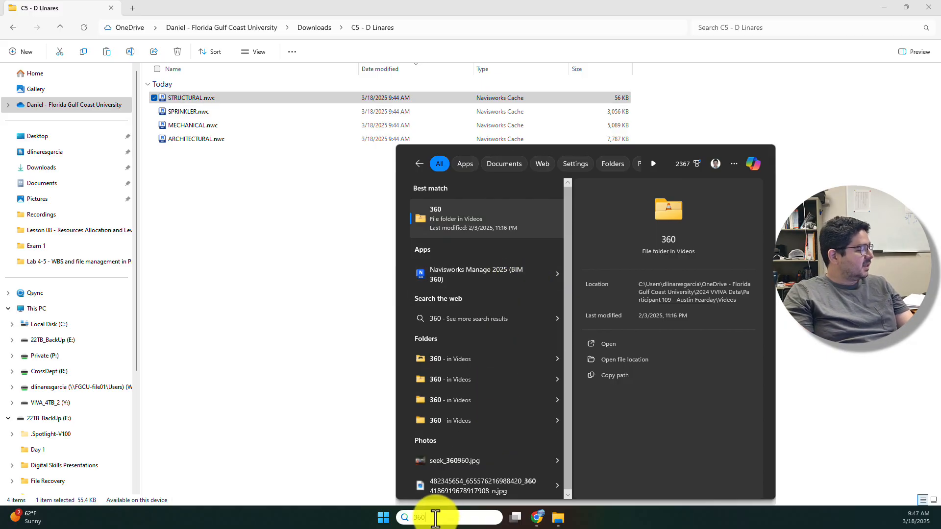
pyautogui.press('BackSpace')
pyautogui.press('BackSpace')
pyautogui.press('BackSpace')
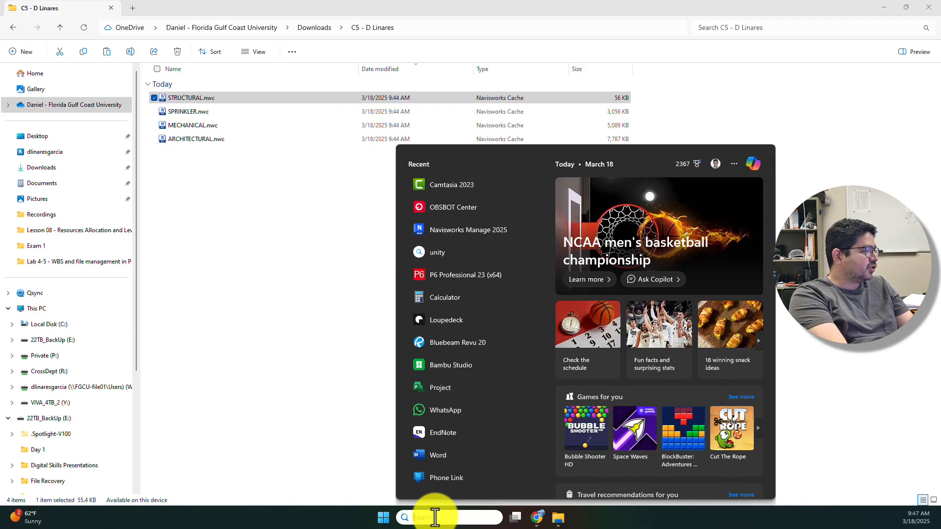
pyautogui.write('maa')
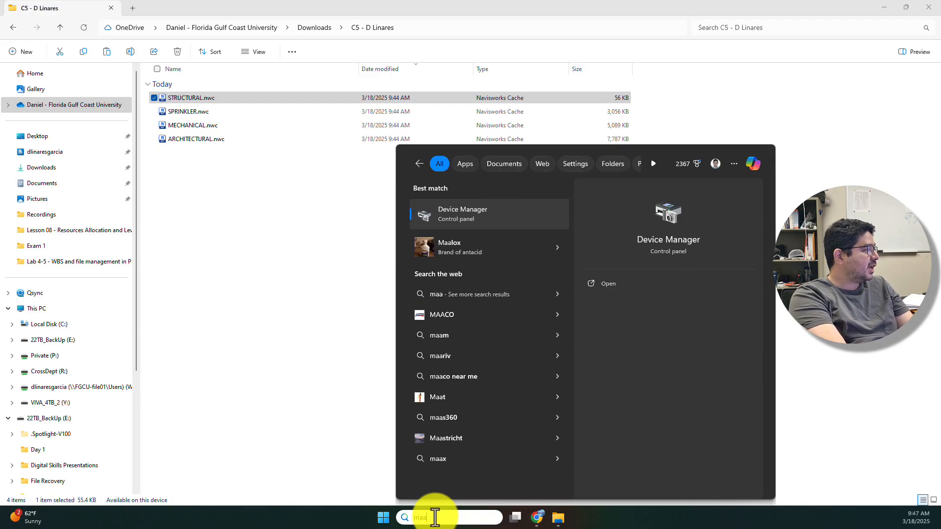
pyautogui.press('BackSpace')
pyautogui.write('nage')
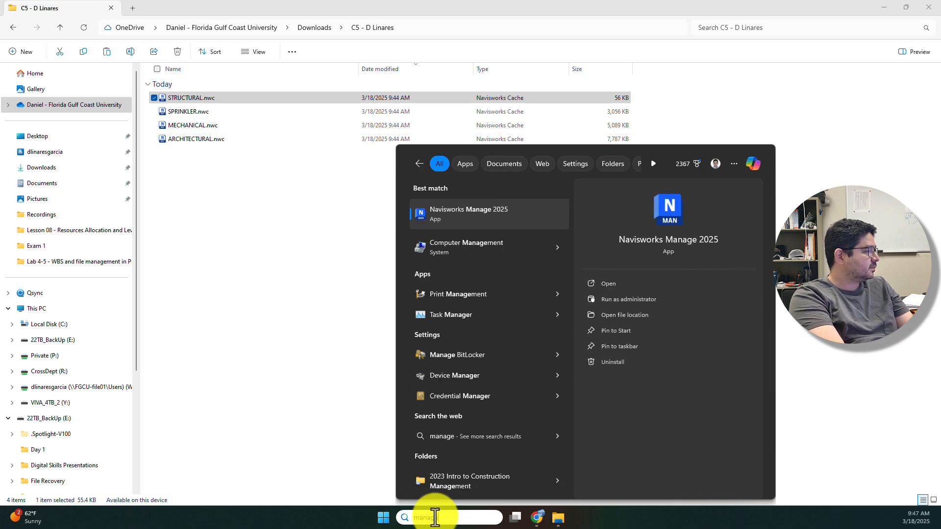
pyautogui.press('BackSpace')
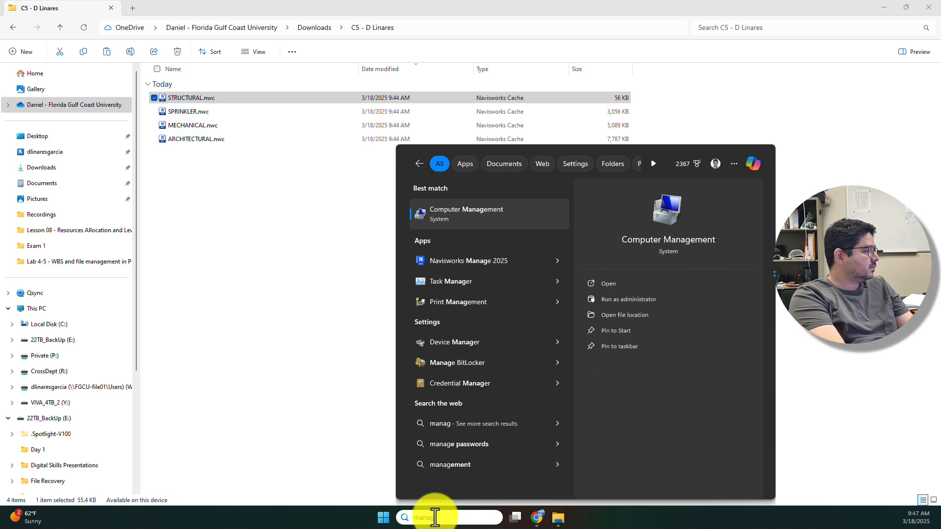
pyautogui.press('BackSpace')
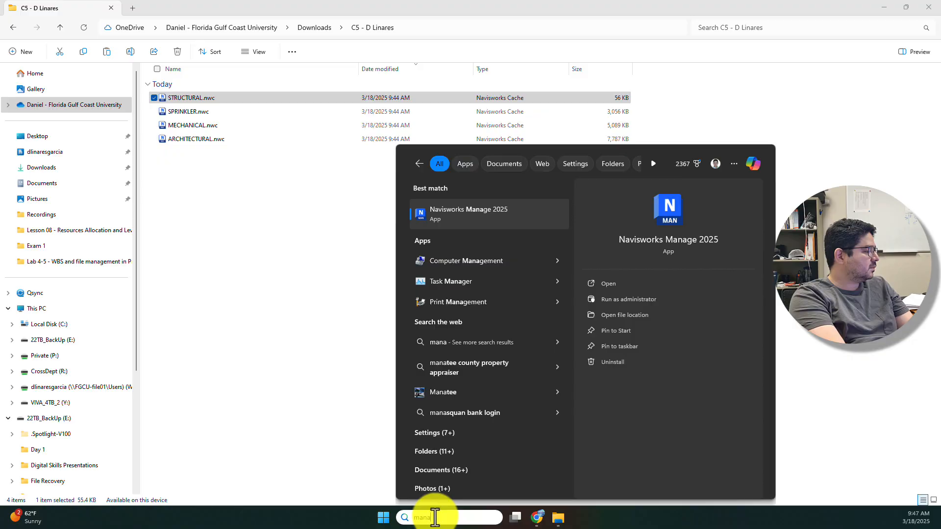
pyautogui.write('ge')
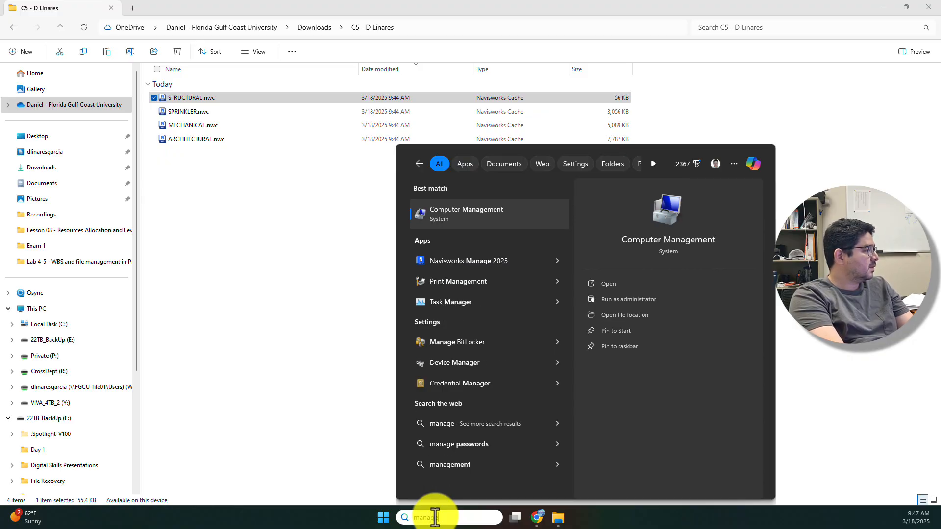
pyautogui.click(493, 263)
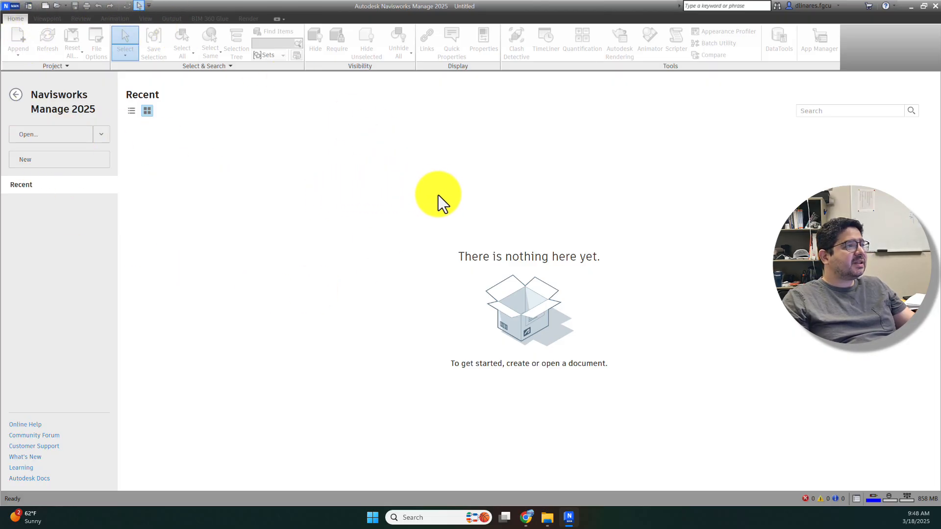
# Step: Create a new blank Untitled document from the Navisworks application menu
pyautogui.click(13, 7)
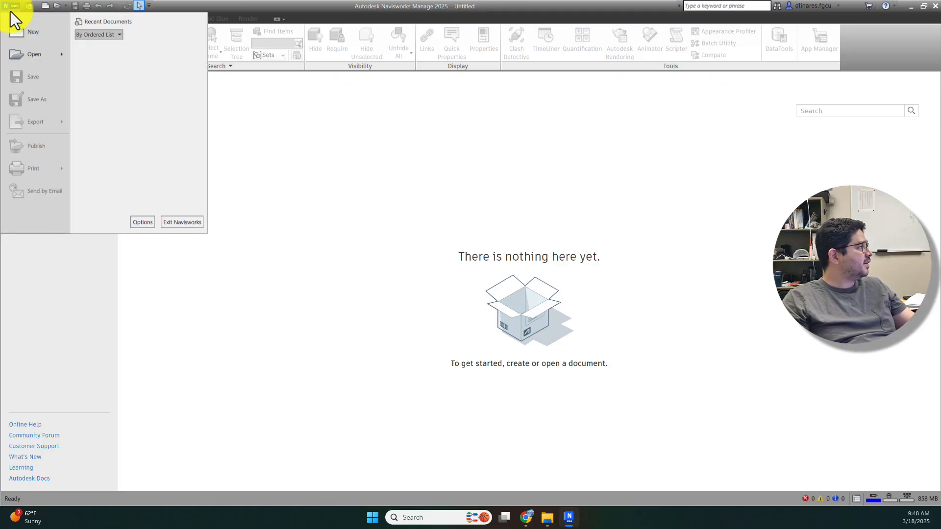
pyautogui.click(43, 37)
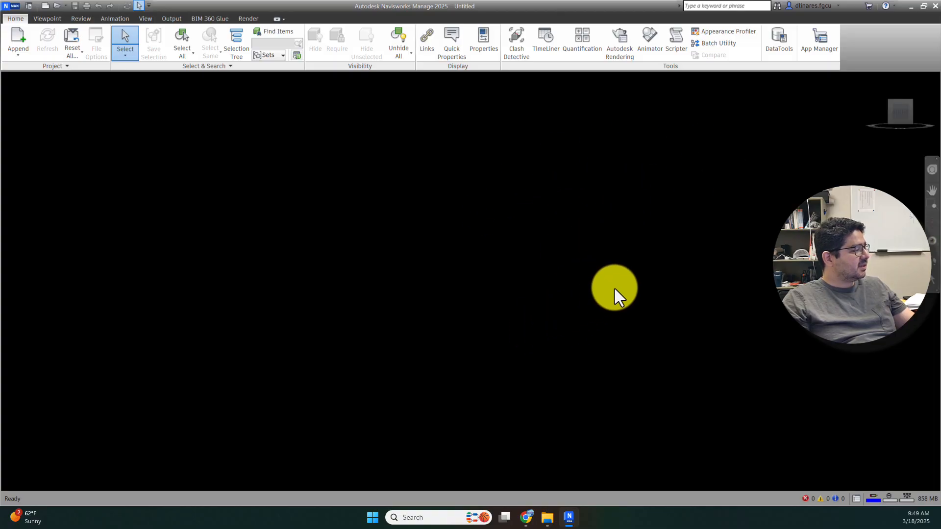
pyautogui.moveTo(891, 129)
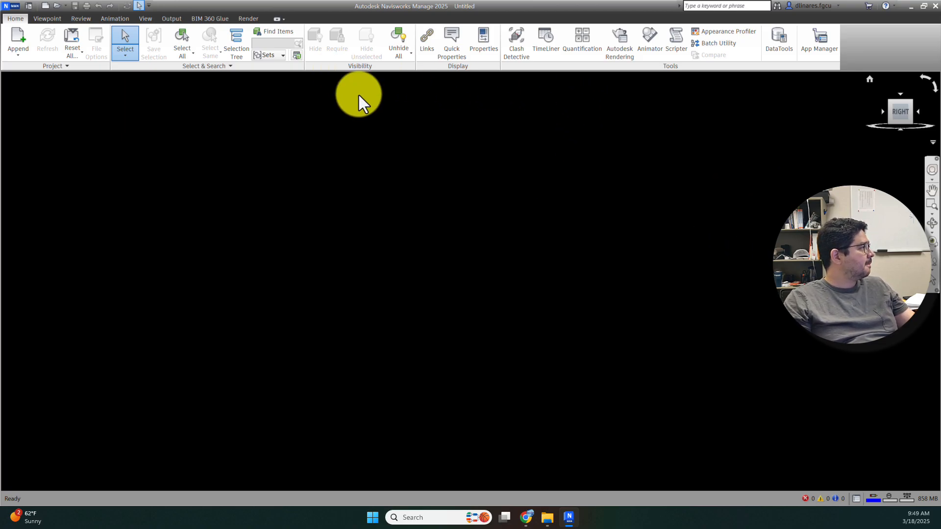
pyautogui.click(14, 8)
pyautogui.click(13, 8)
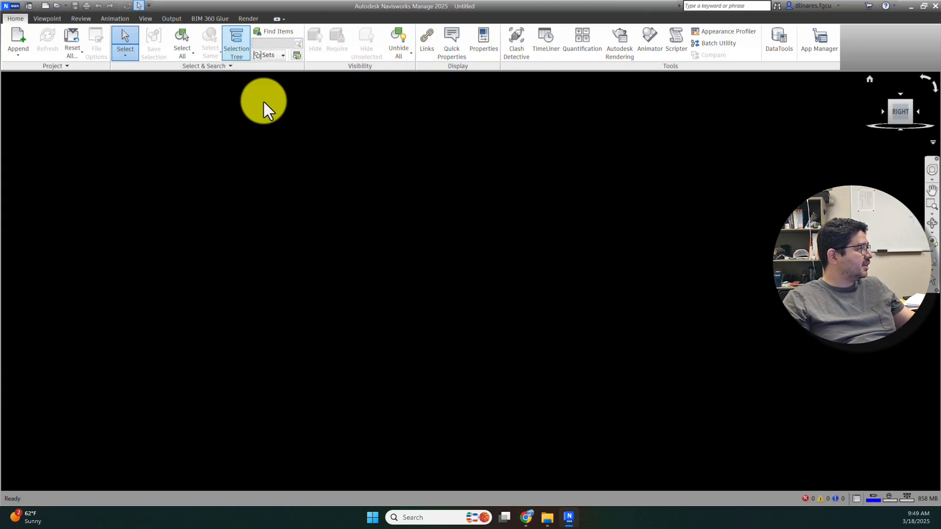
# Step: Show the Selection Tree panel from the Home tab and widen it
pyautogui.click(235, 46)
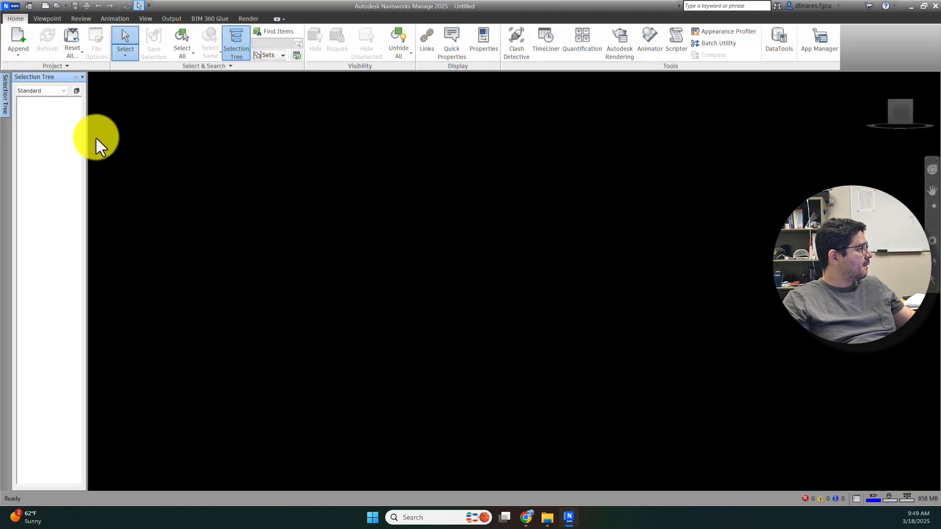
pyautogui.moveTo(88, 136); pyautogui.dragTo(136, 151)
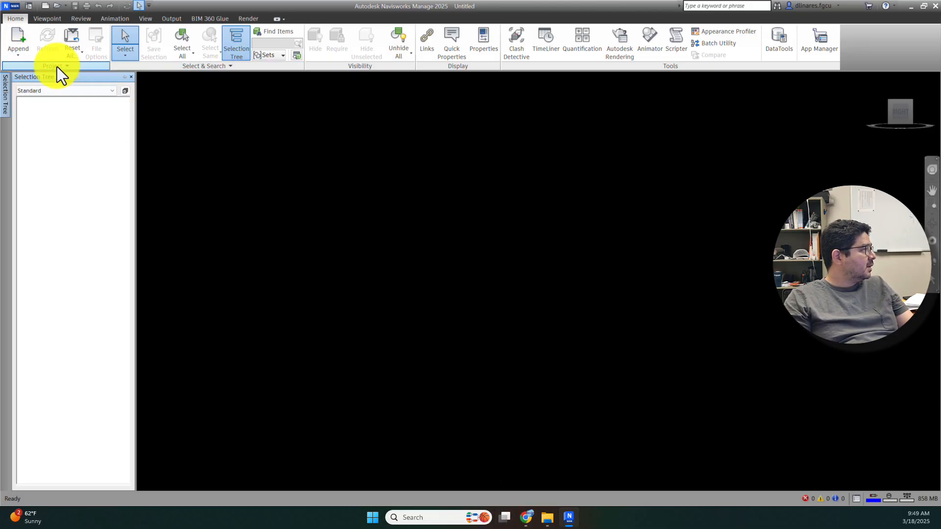
pyautogui.click(19, 53)
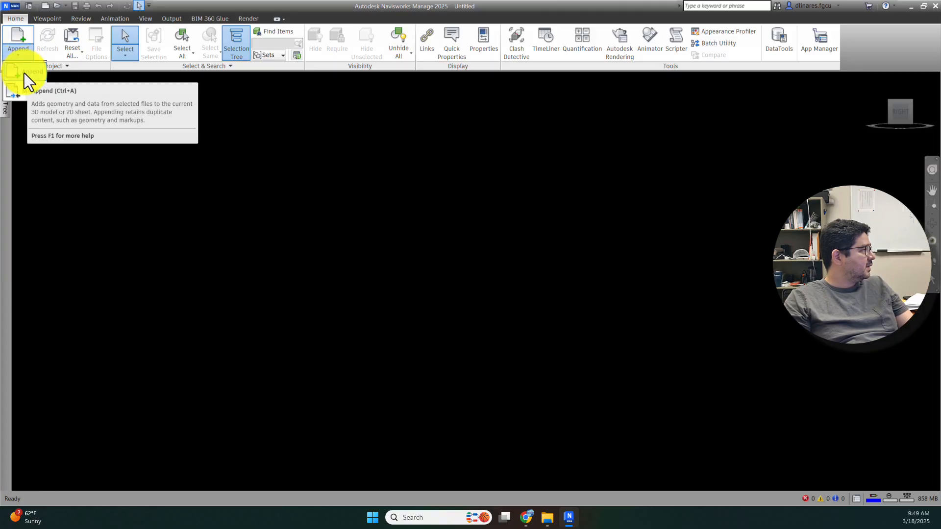
# Step: Start an Append and browse to the C5 student folder in Downloads
pyautogui.click(24, 73)
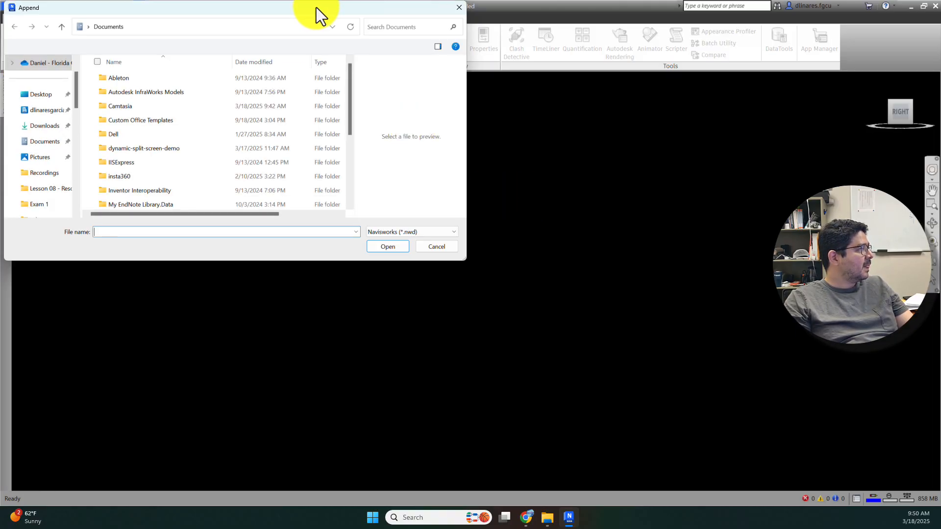
pyautogui.moveTo(316, 7); pyautogui.dragTo(651, 142)
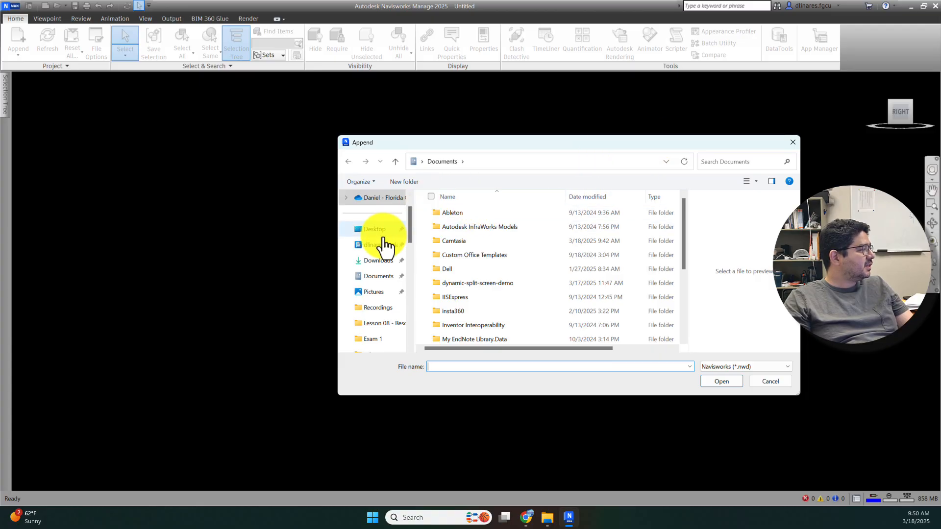
pyautogui.click(378, 262)
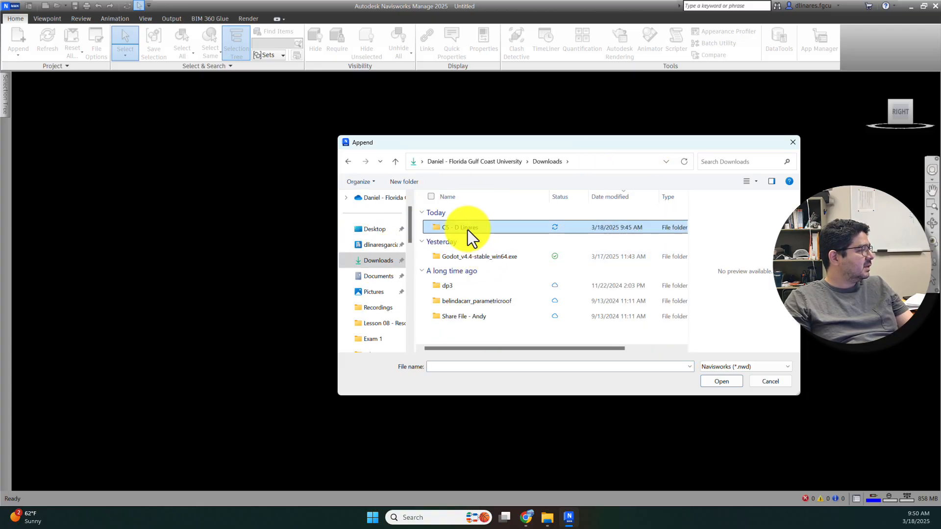
pyautogui.doubleClick(467, 231)
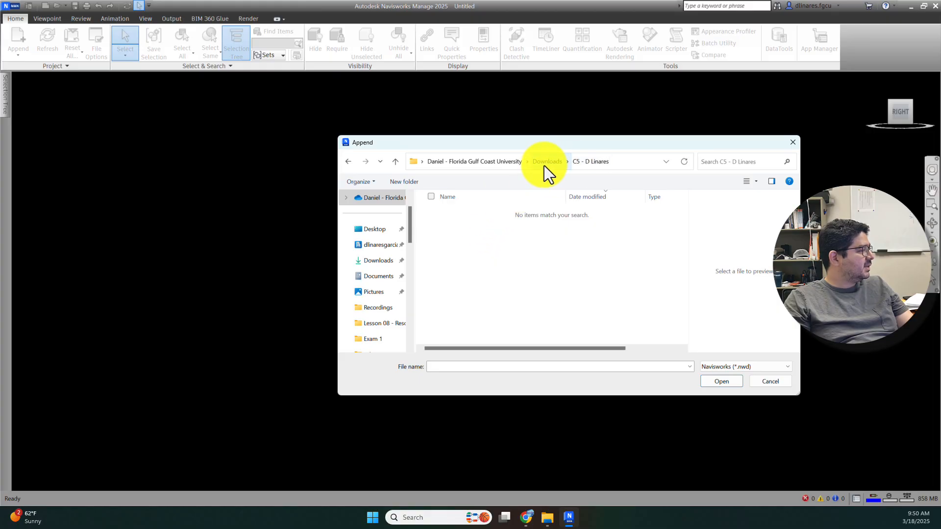
# Step: Set the file type filter to All Files (*.*) and pick ARCHITECTURAL.nwc
pyautogui.click(733, 366)
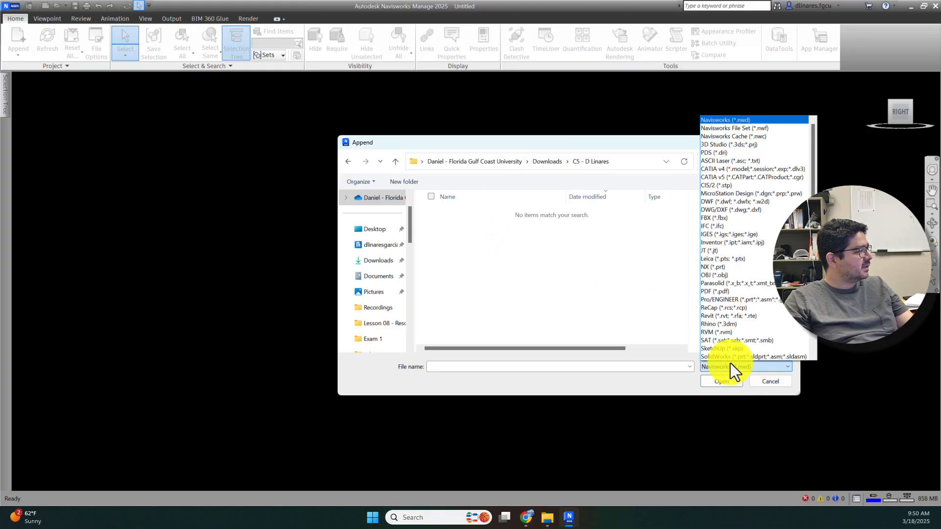
pyautogui.click(731, 363)
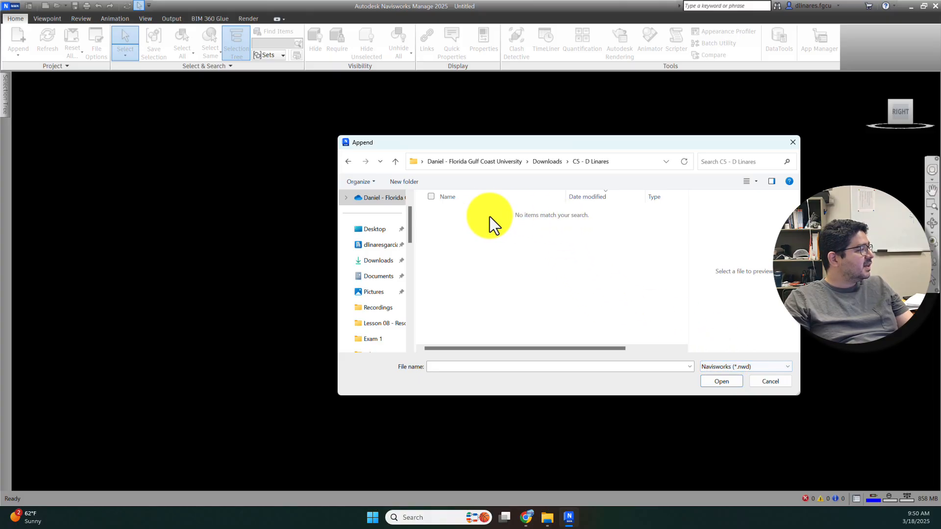
pyautogui.click(742, 369)
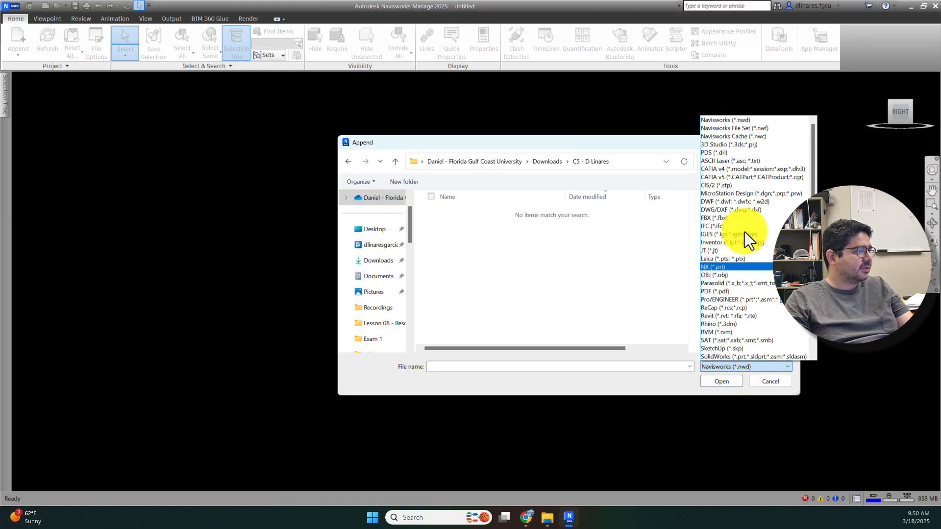
pyautogui.click(759, 130)
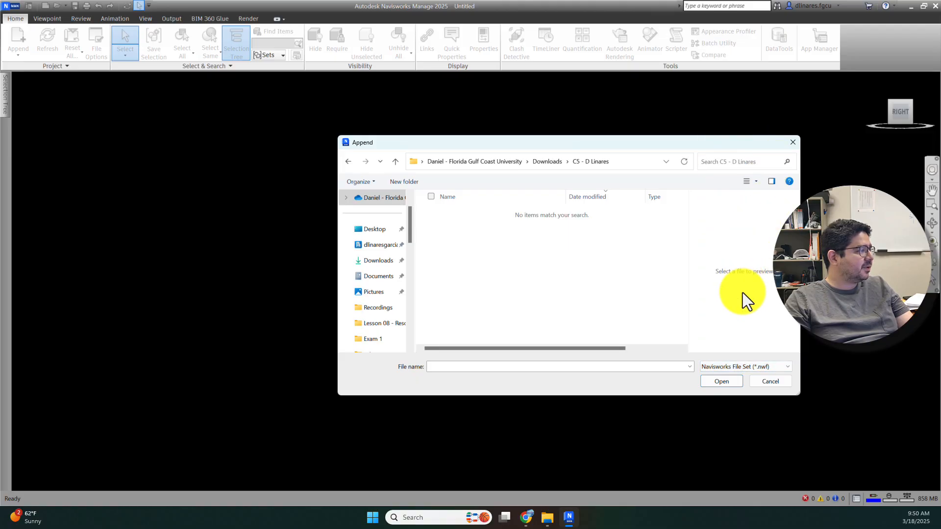
pyautogui.click(733, 367)
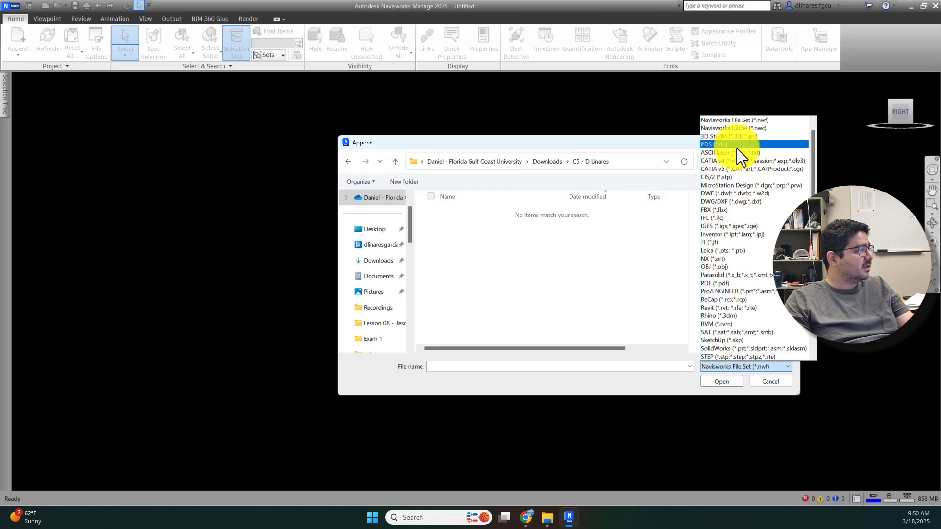
pyautogui.click(547, 519)
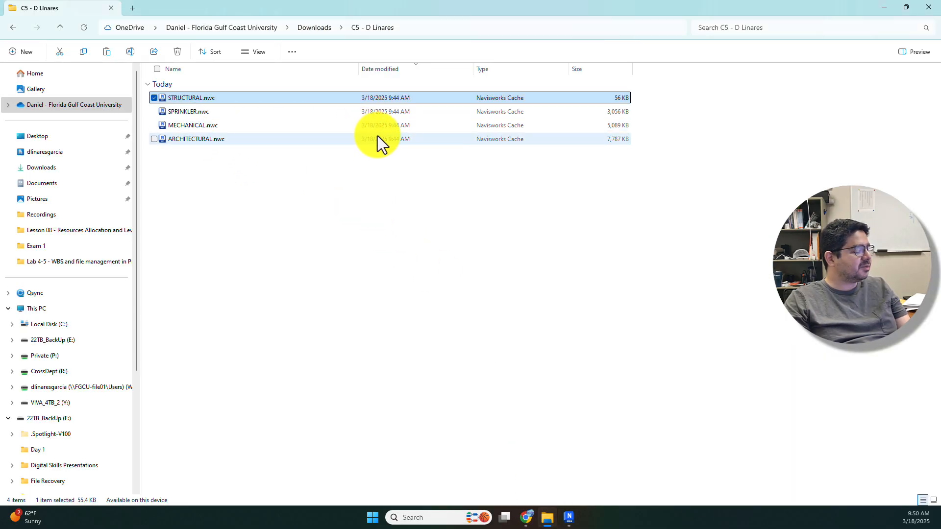
pyautogui.hotkey('alt', 'Tab')
pyautogui.click(736, 367)
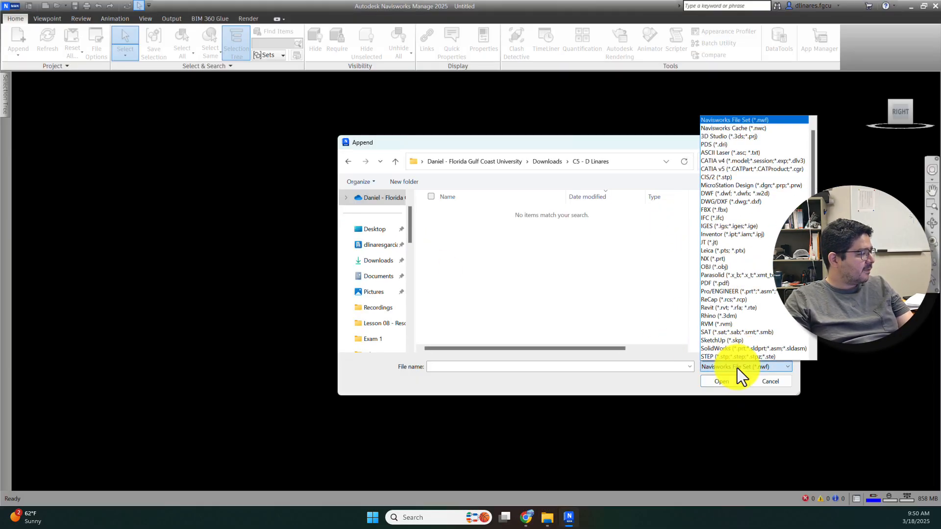
pyautogui.click(754, 128)
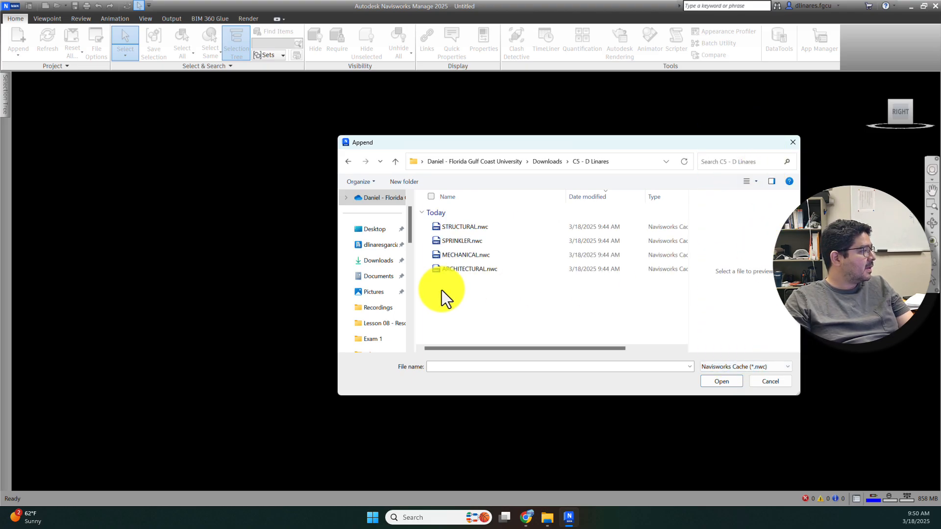
pyautogui.click(742, 369)
pyautogui.scroll(-3, 743, 329)
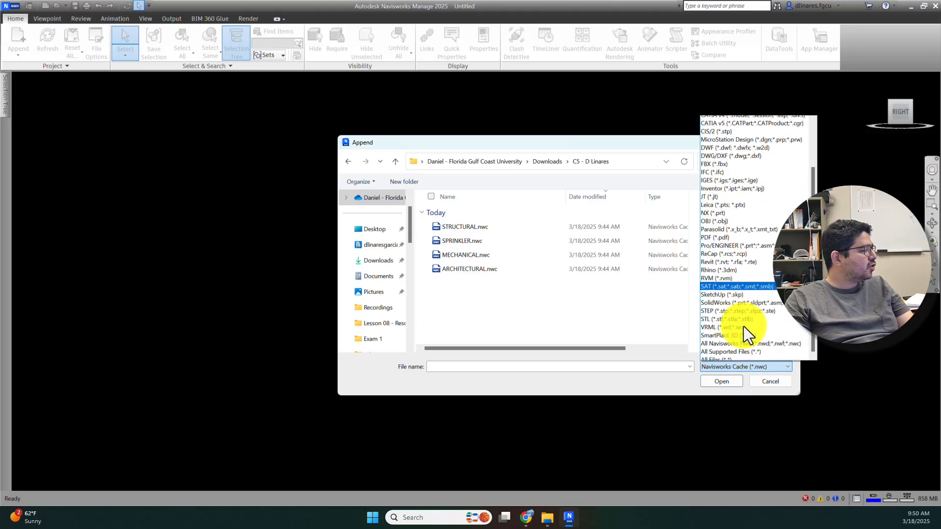
pyautogui.click(729, 357)
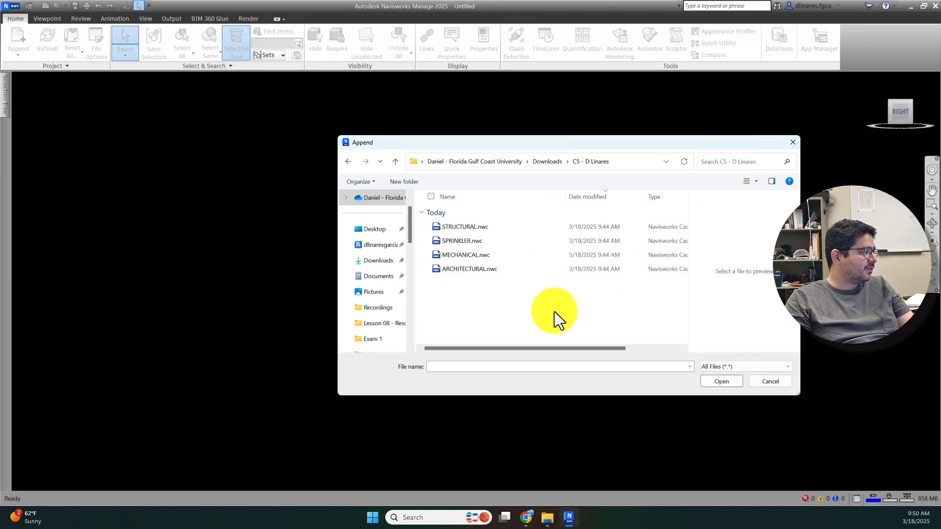
pyautogui.click(487, 270)
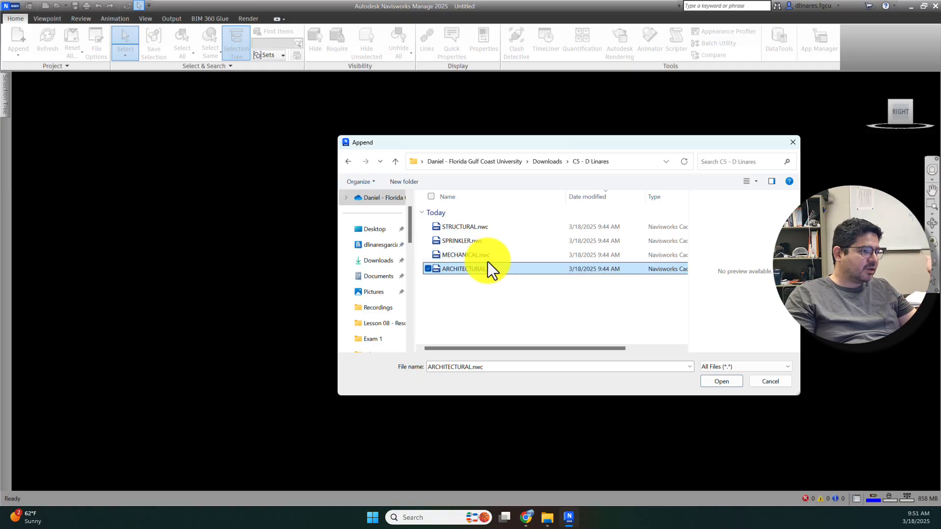
# Step: Append ARCHITECTURAL.nwc so its building model loads into the scene
pyautogui.click(721, 381)
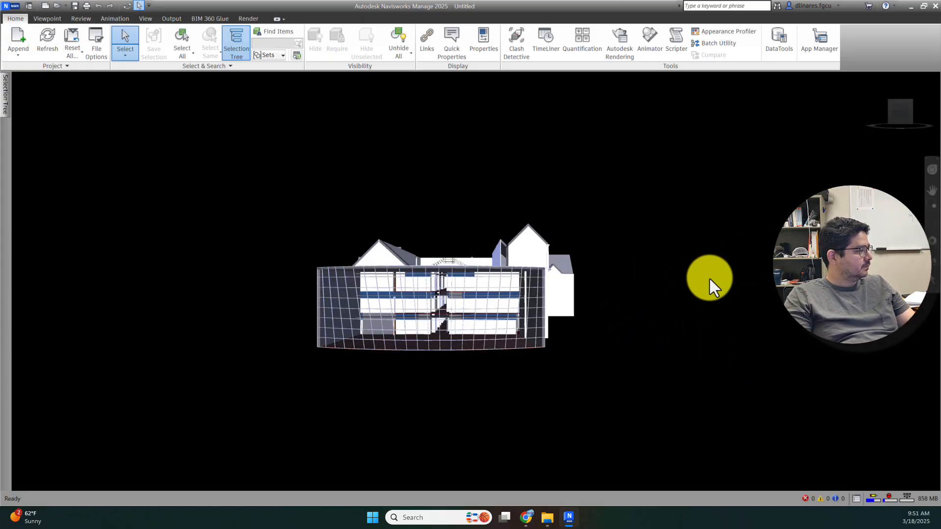
# Step: Pin the Selection Tree open and expand ARCHITECTURAL.nwc into its categories, Casework through Windows
pyautogui.keyDown('shift'); pyautogui.moveTo(710, 286); pyautogui.dragTo(406, 213, button='middle'); pyautogui.keyUp('shift')
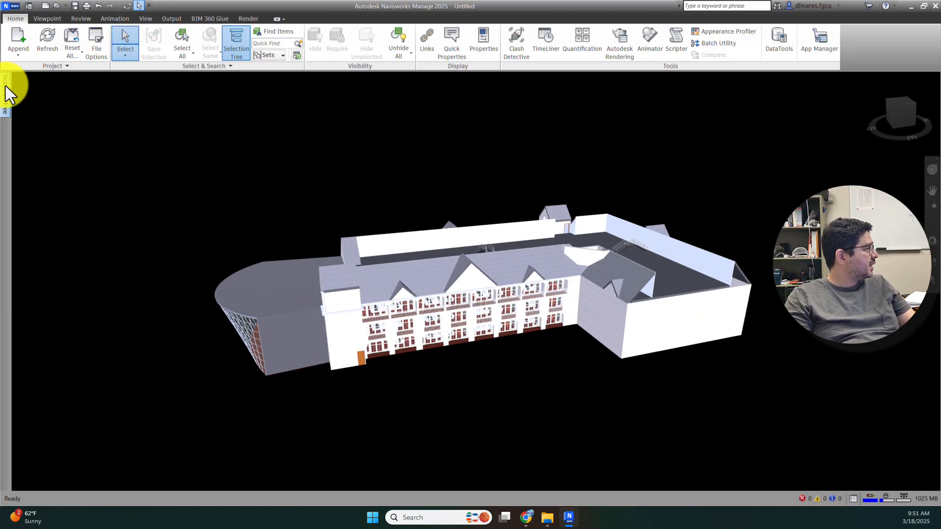
pyautogui.moveTo(5, 86)
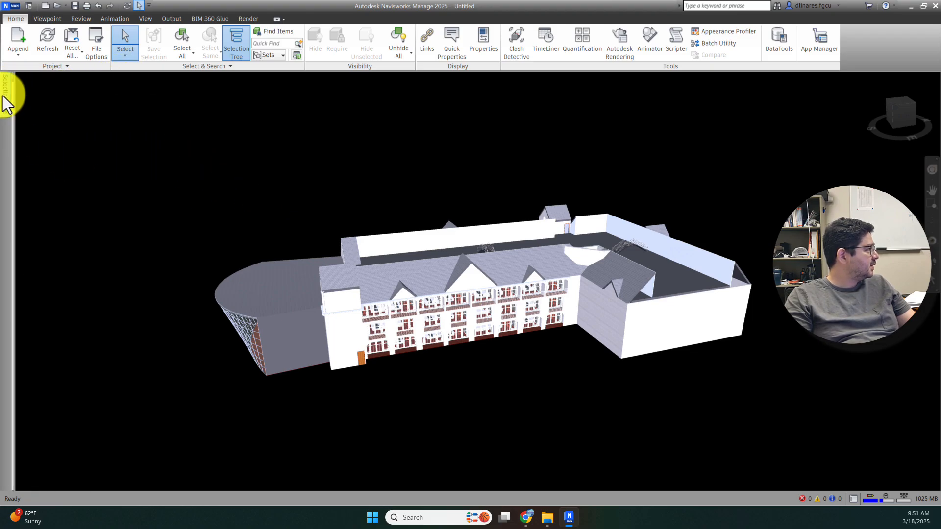
pyautogui.click(126, 78)
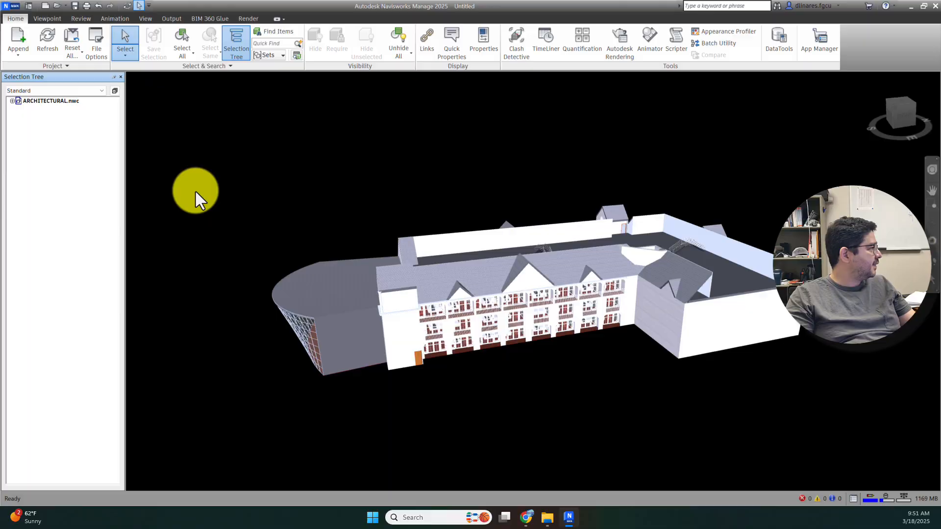
pyautogui.click(12, 101)
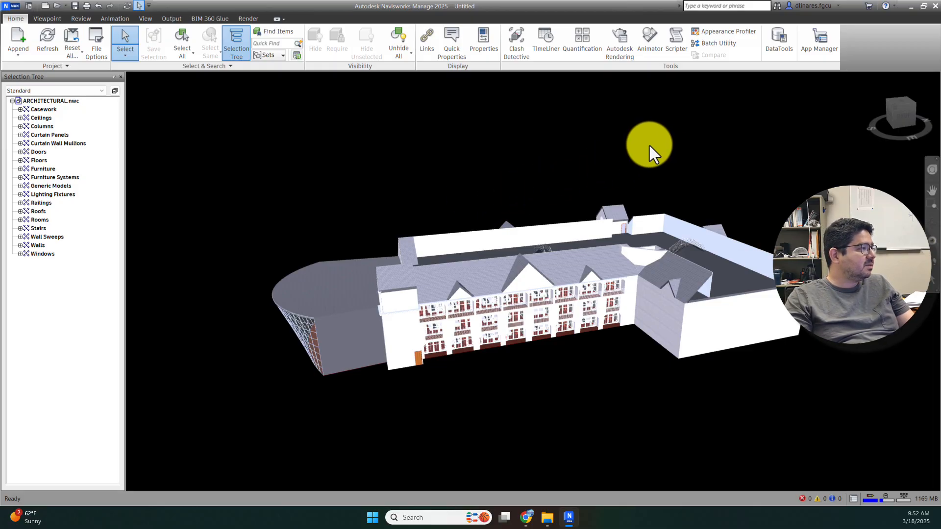
pyautogui.moveTo(649, 146); pyautogui.dragTo(624, 143, button='middle')
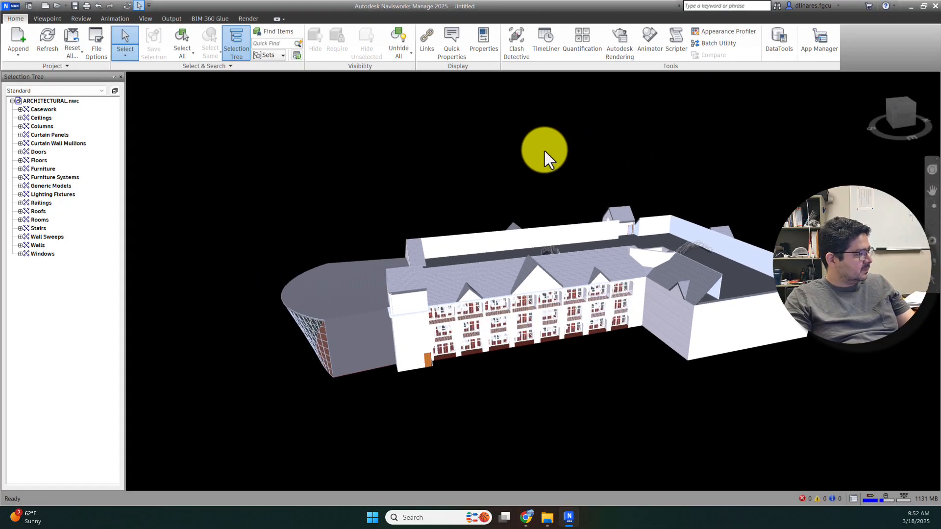
pyautogui.keyDown('shift'); pyautogui.moveTo(570, 142); pyautogui.dragTo(609, 157, button='middle'); pyautogui.keyUp('shift')
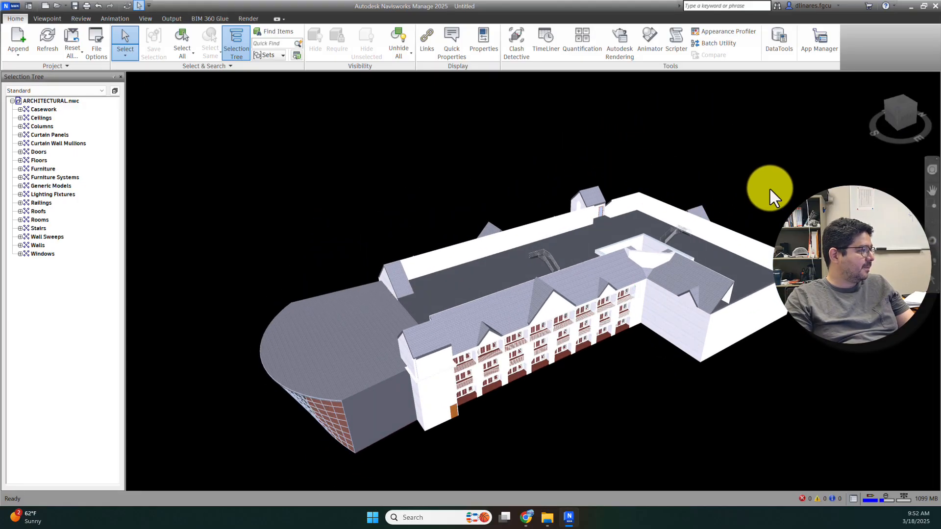
pyautogui.moveTo(784, 163); pyautogui.dragTo(607, 182, button='middle')
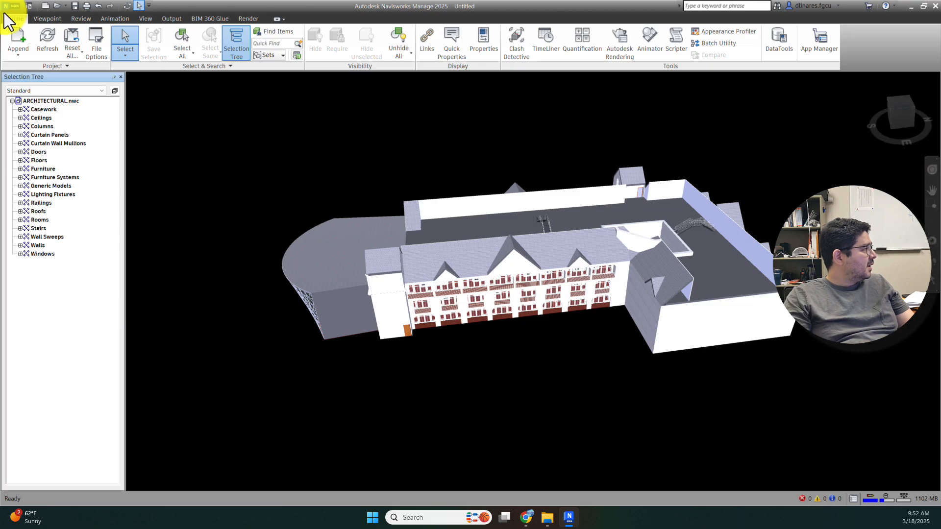
pyautogui.click(13, 101)
pyautogui.click(11, 101)
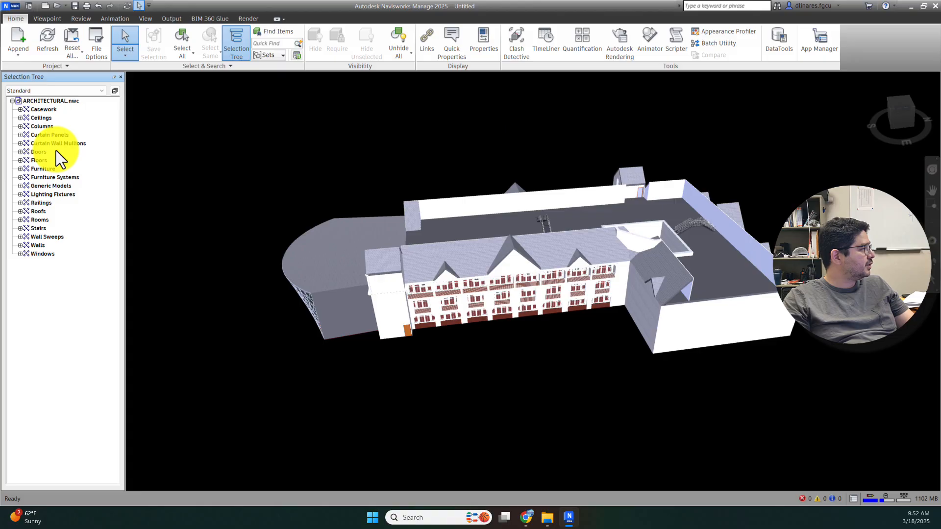
pyautogui.click(40, 152)
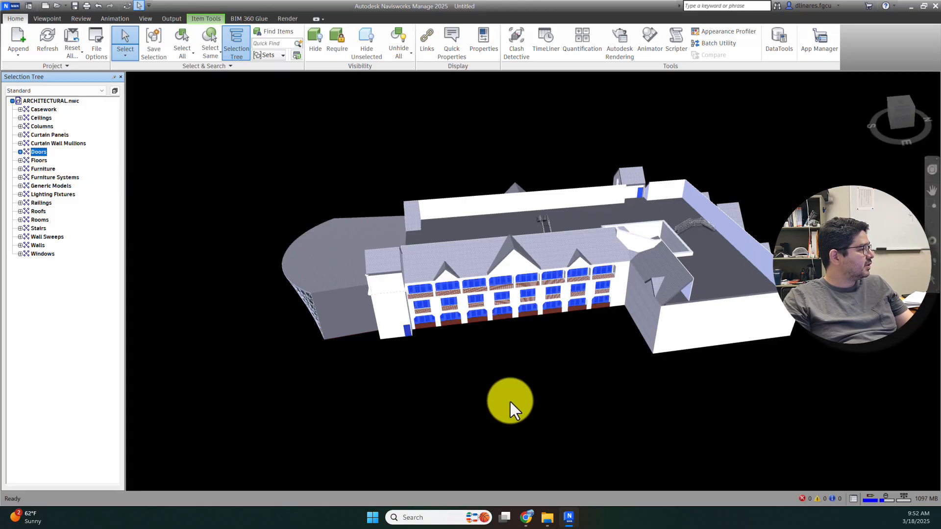
pyautogui.moveTo(598, 392)
pyautogui.mouseDown(button='middle')
pyautogui.moveTo(519, 353)
pyautogui.moveTo(683, 363)
pyautogui.moveTo(782, 319)
pyautogui.mouseUp(button='middle')
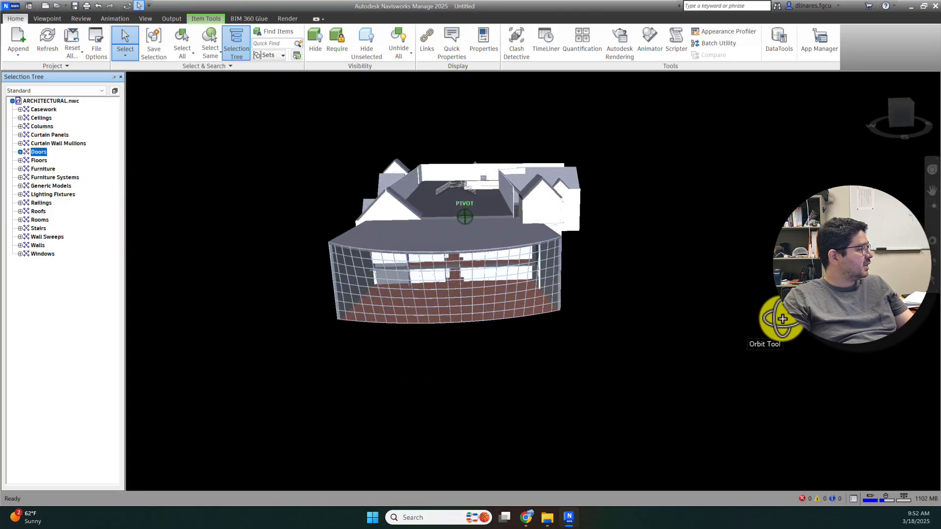
pyautogui.keyDown('shift'); pyautogui.moveTo(480, 346); pyautogui.dragTo(675, 357, button='middle'); pyautogui.keyUp('shift')
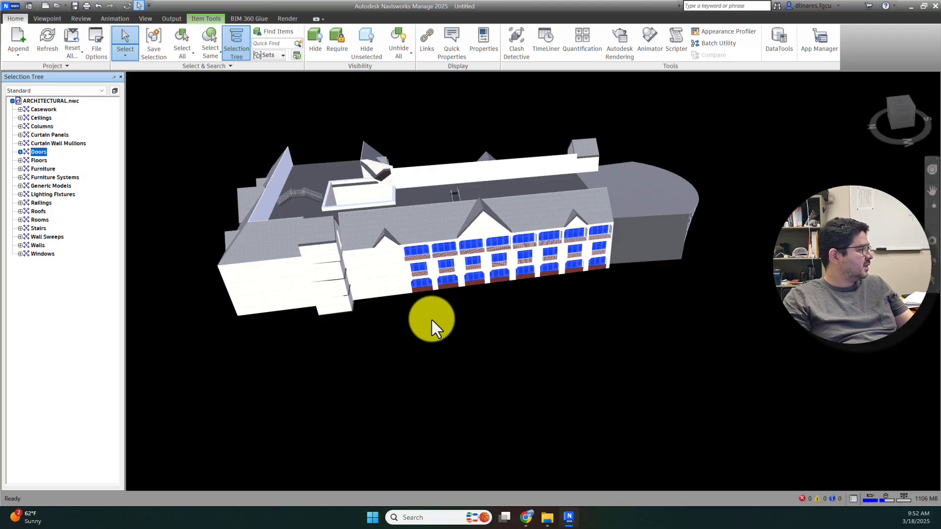
pyautogui.moveTo(432, 327); pyautogui.dragTo(498, 355, button='middle')
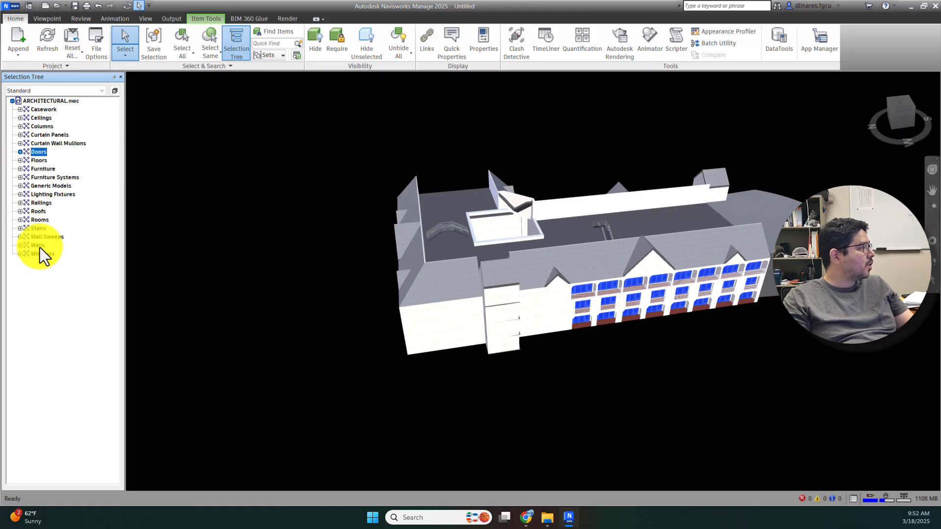
pyautogui.click(80, 296)
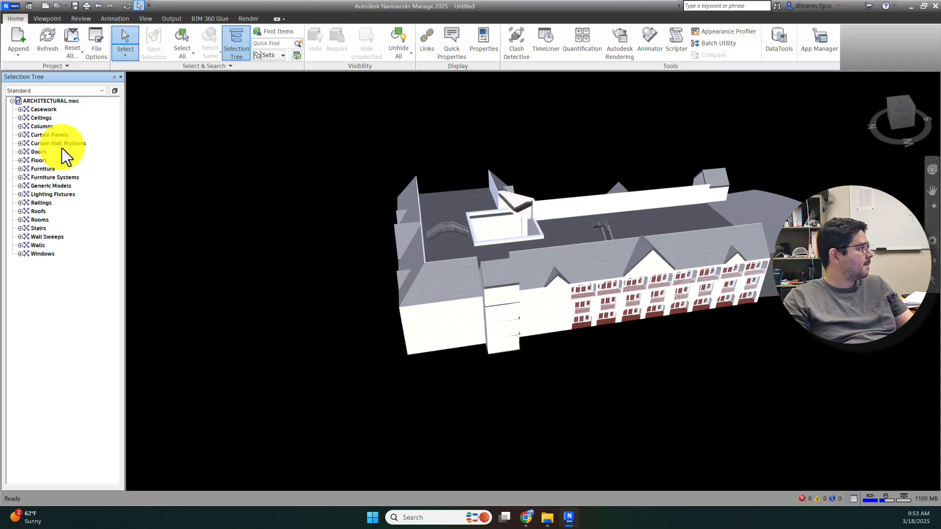
pyautogui.click(26, 52)
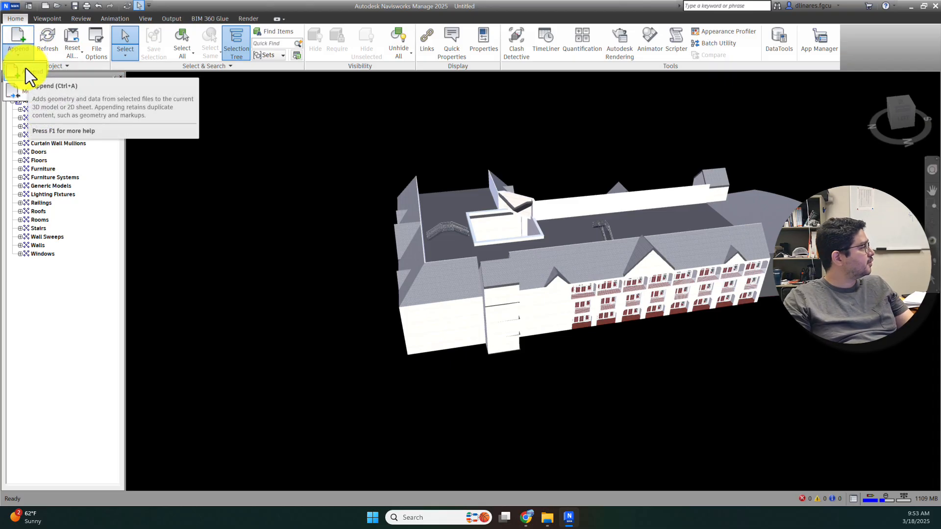
# Step: Append STRUCTURAL.nwc to the architectural model and inspect its footings and grid lines from several angles
pyautogui.click(25, 69)
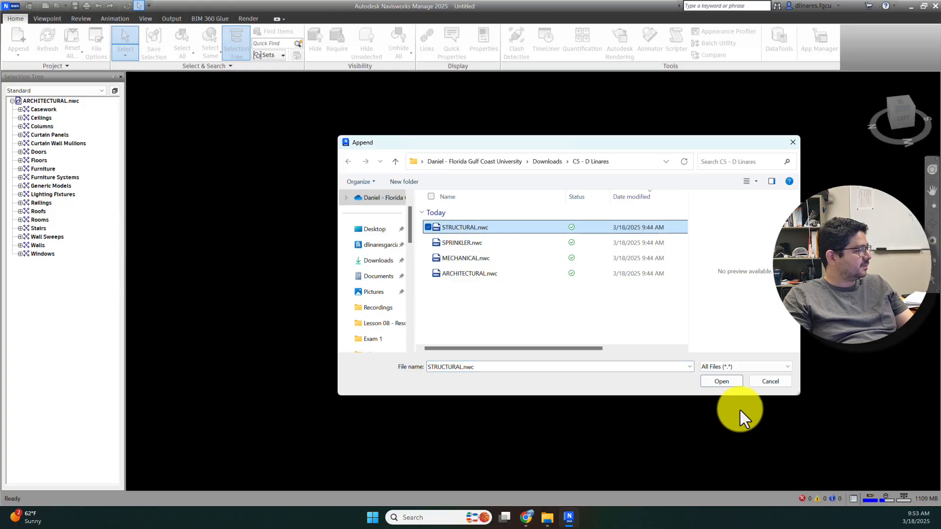
pyautogui.click(720, 381)
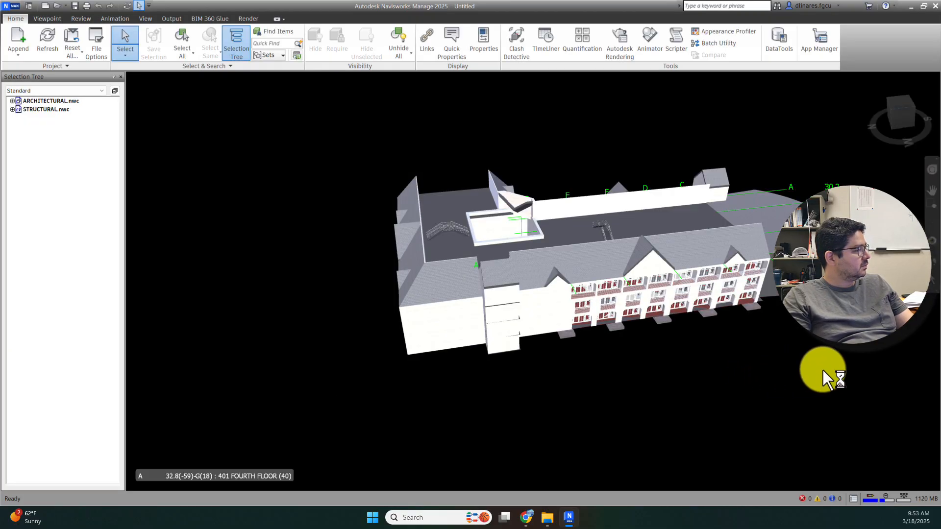
pyautogui.keyDown('shift'); pyautogui.moveTo(834, 374); pyautogui.dragTo(710, 309, button='middle'); pyautogui.keyUp('shift')
pyautogui.scroll(3, 599, 285)
pyautogui.scroll(5, 599, 282)
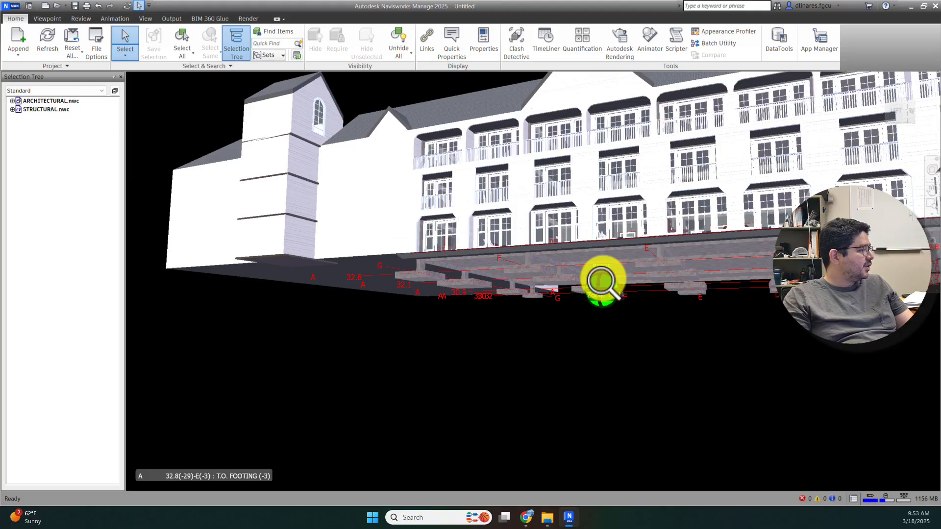
pyautogui.scroll(-4, 653, 265)
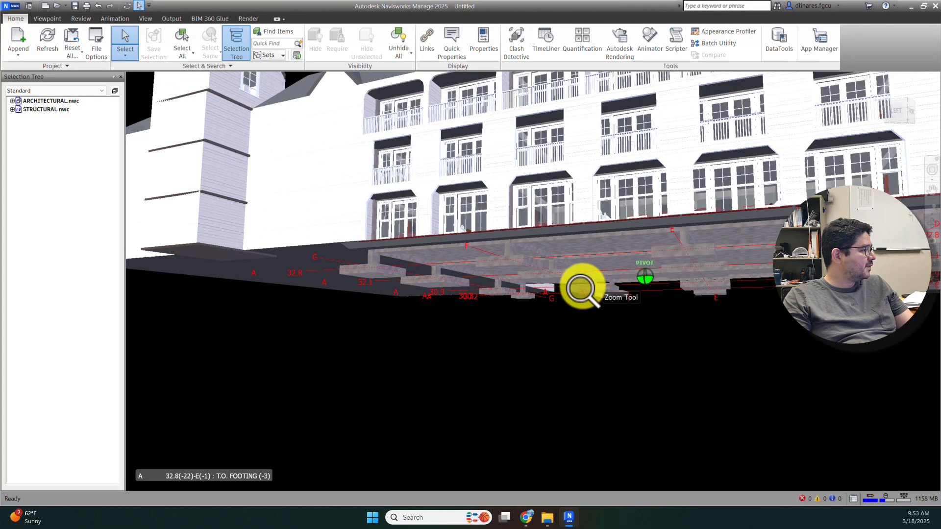
pyautogui.scroll(-3, 795, 289)
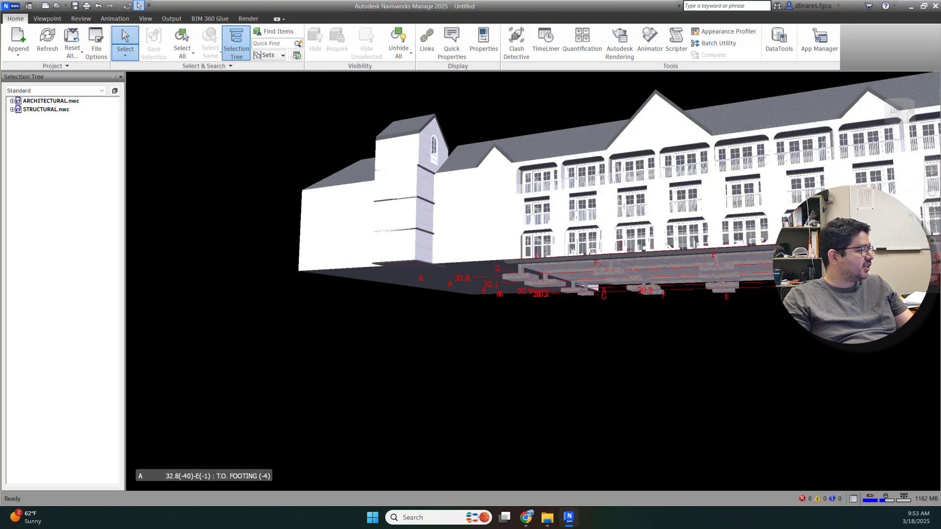
pyautogui.keyDown('shift'); pyautogui.moveTo(795, 290); pyautogui.dragTo(593, 304, button='middle'); pyautogui.keyUp('shift')
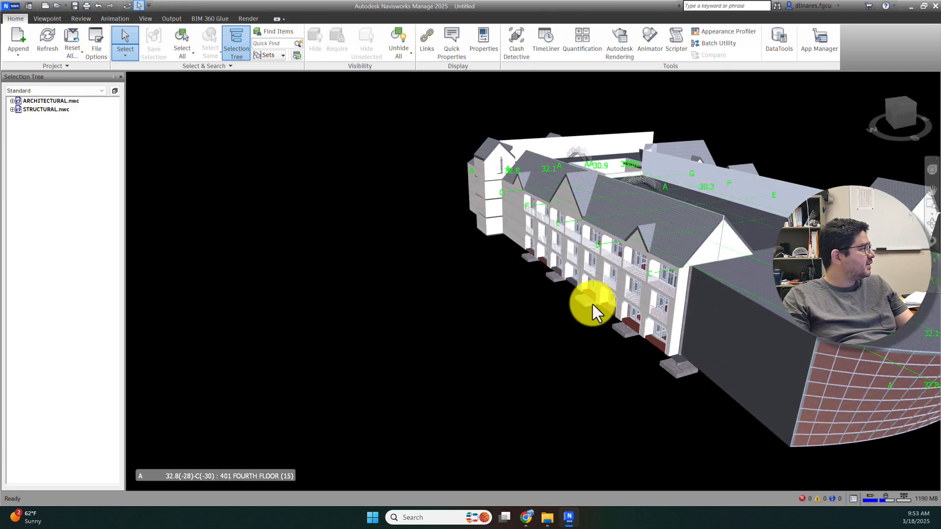
pyautogui.scroll(-2, 574, 245)
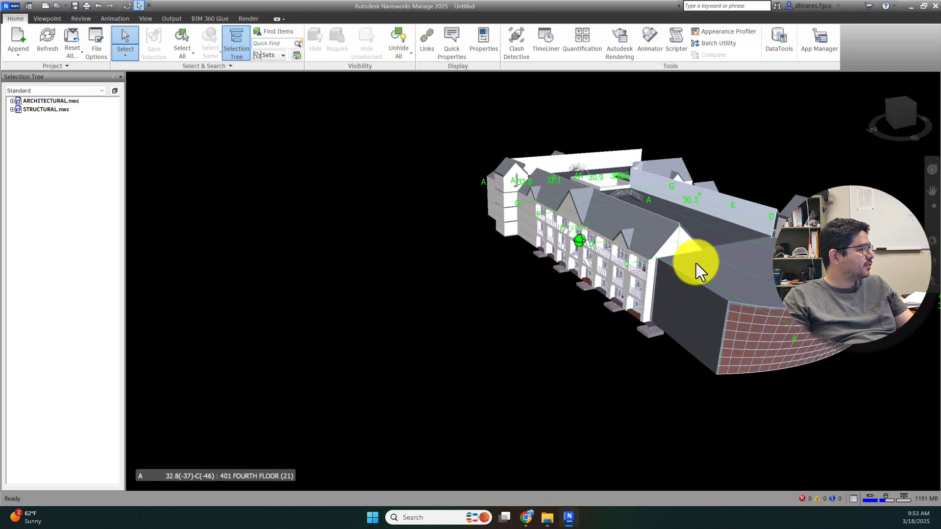
pyautogui.moveTo(699, 269); pyautogui.dragTo(550, 263, button='middle')
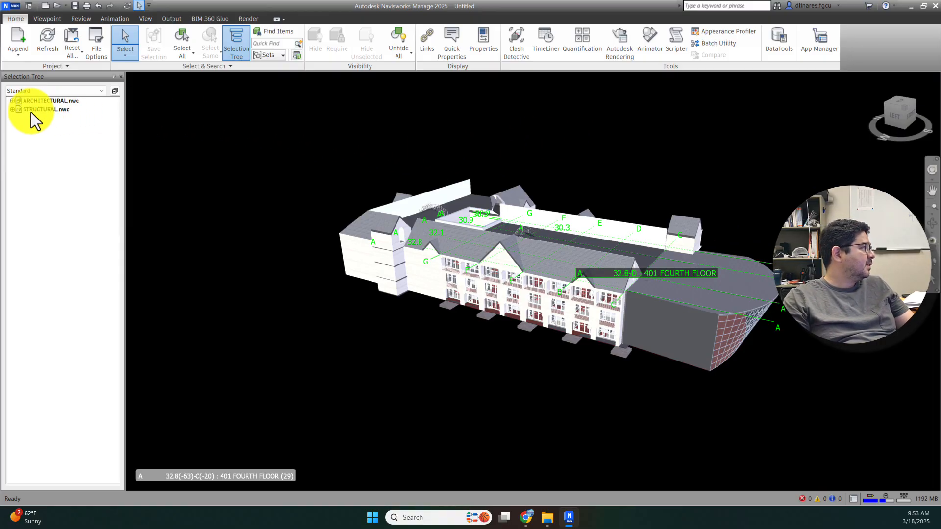
# Step: Expand STRUCTURAL.nwc and select its T.O. FOOTING, 101, 201 and 301 levels in turn to inspect them
pyautogui.click(12, 109)
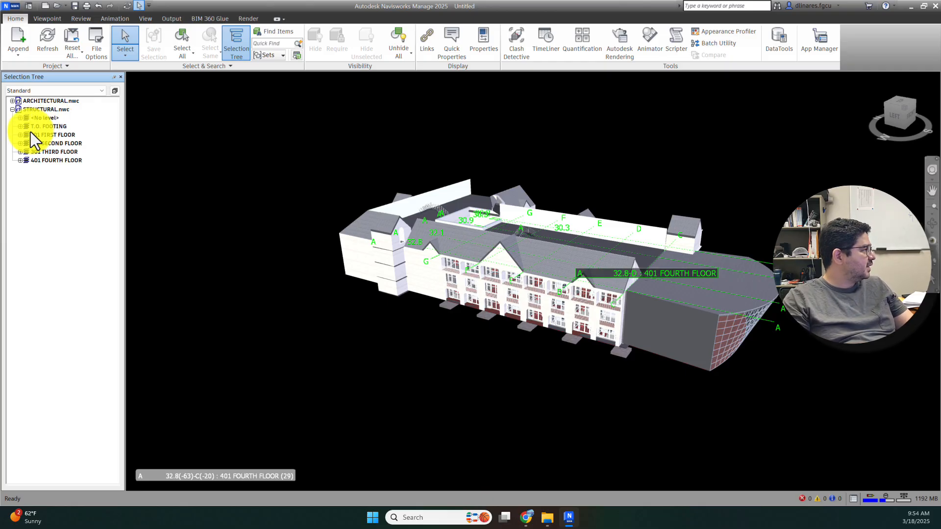
pyautogui.click(54, 127)
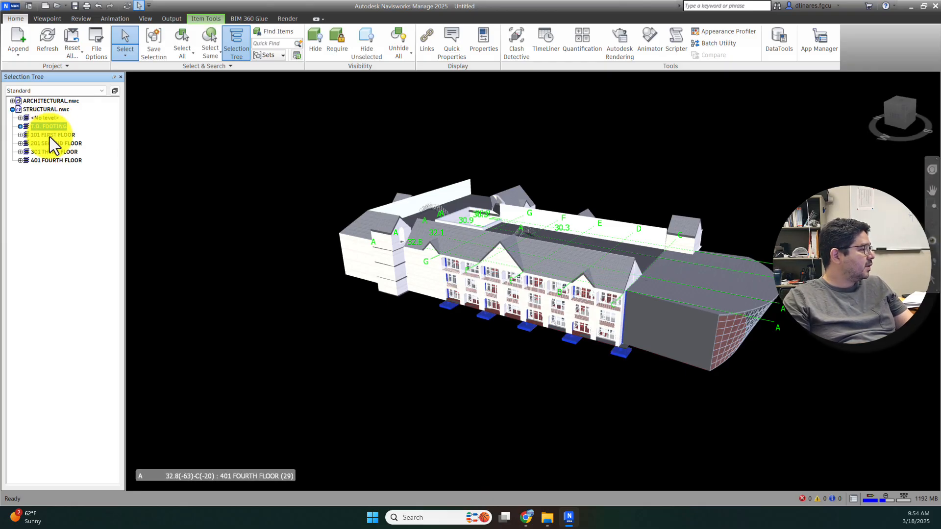
pyautogui.keyDown('shift'); pyautogui.moveTo(460, 339); pyautogui.dragTo(456, 299, button='middle'); pyautogui.keyUp('shift')
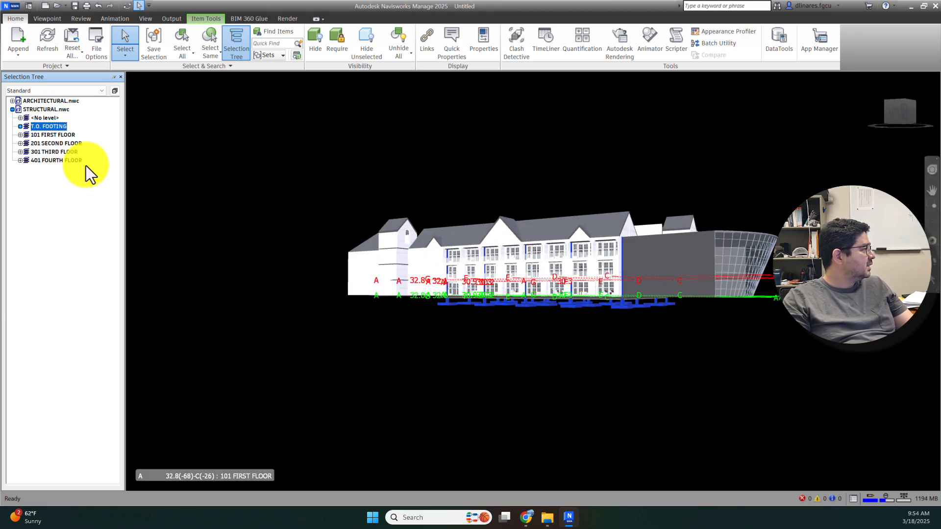
pyautogui.click(55, 135)
pyautogui.keyDown('shift'); pyautogui.moveTo(530, 311); pyautogui.dragTo(514, 294, button='middle'); pyautogui.keyUp('shift')
pyautogui.click(60, 143)
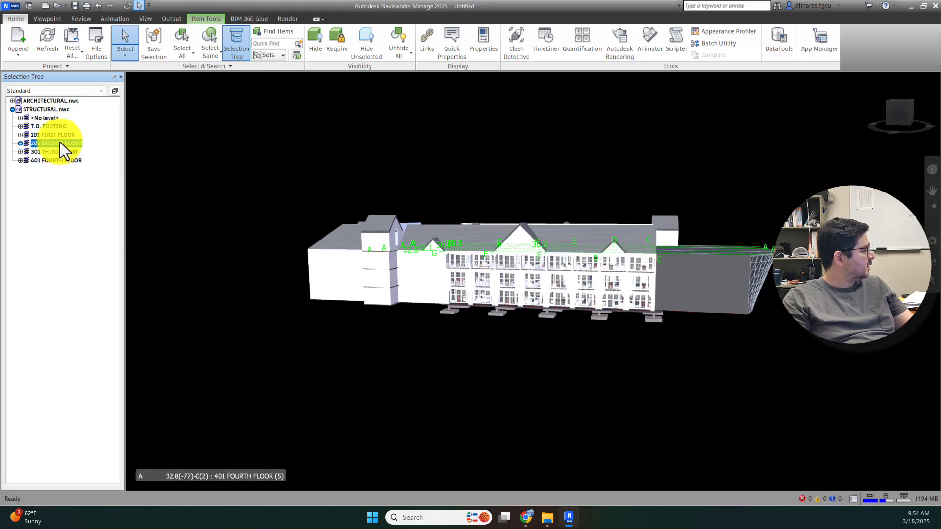
pyautogui.click(54, 152)
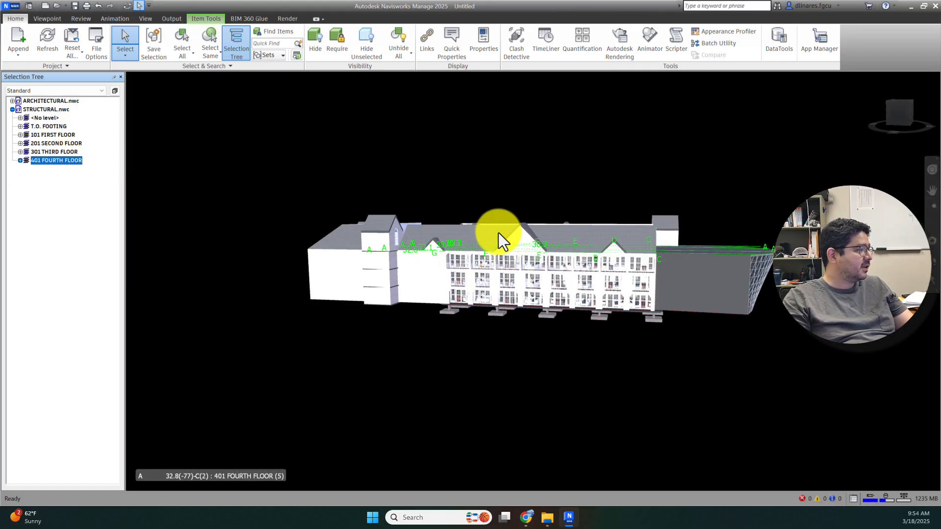
pyautogui.click(55, 110)
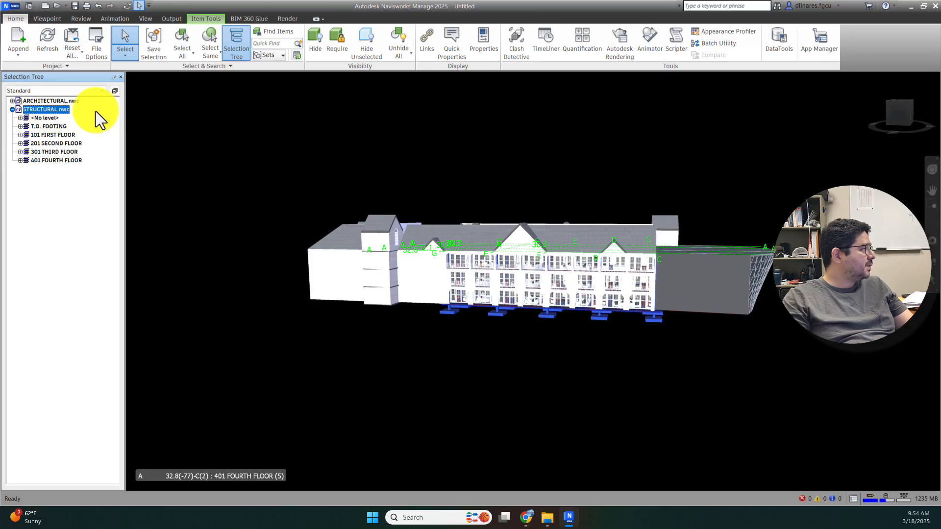
pyautogui.click(333, 161)
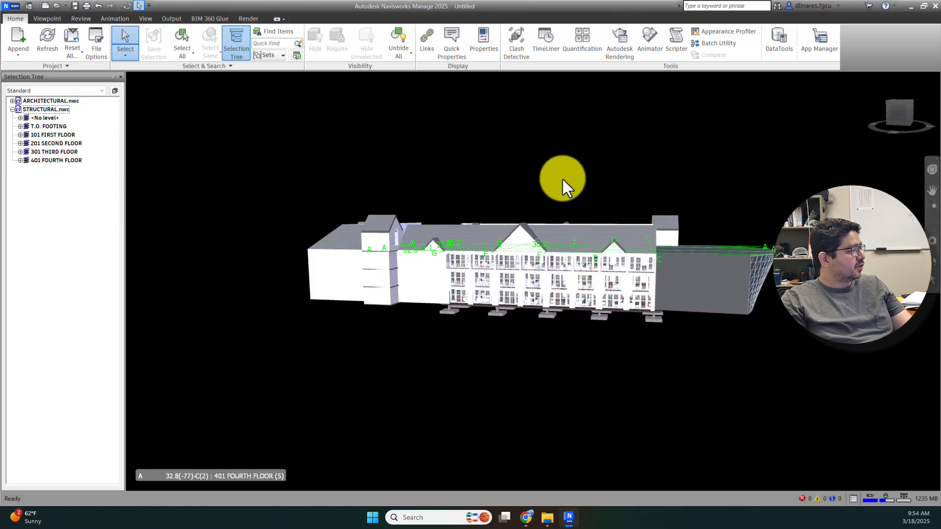
pyautogui.keyDown('shift'); pyautogui.moveTo(563, 179); pyautogui.dragTo(542, 230, button='middle'); pyautogui.keyUp('shift')
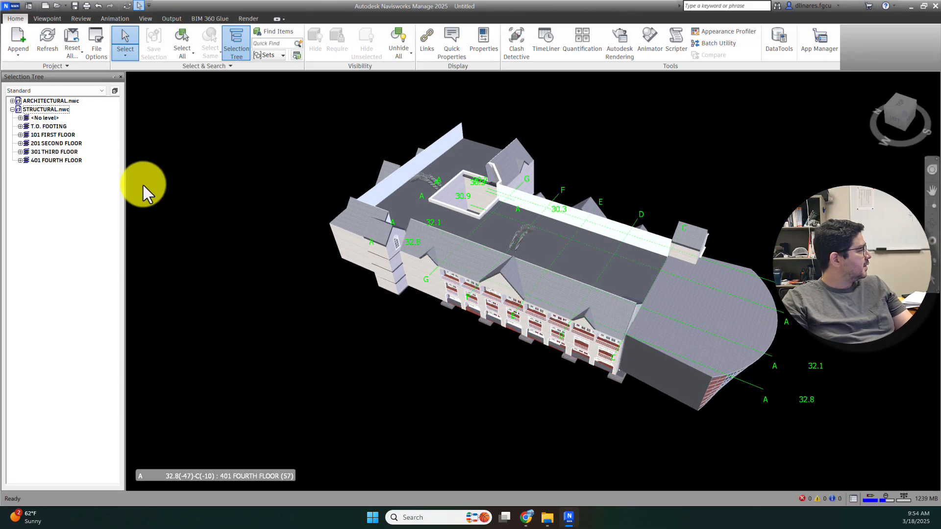
# Step: Expand ARCHITECTURAL.nwc's categories and the structural 101 FIRST FLOOR level in the Selection Tree
pyautogui.click(12, 101)
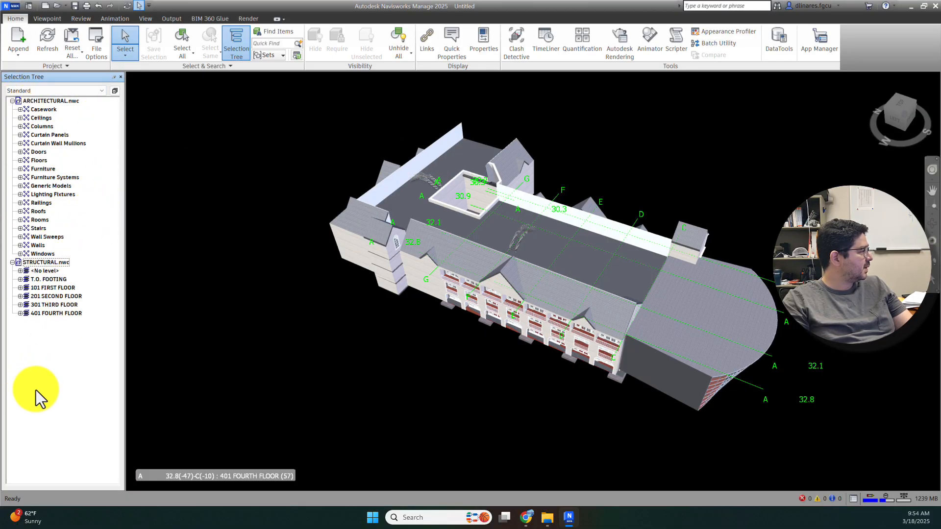
pyautogui.click(19, 279)
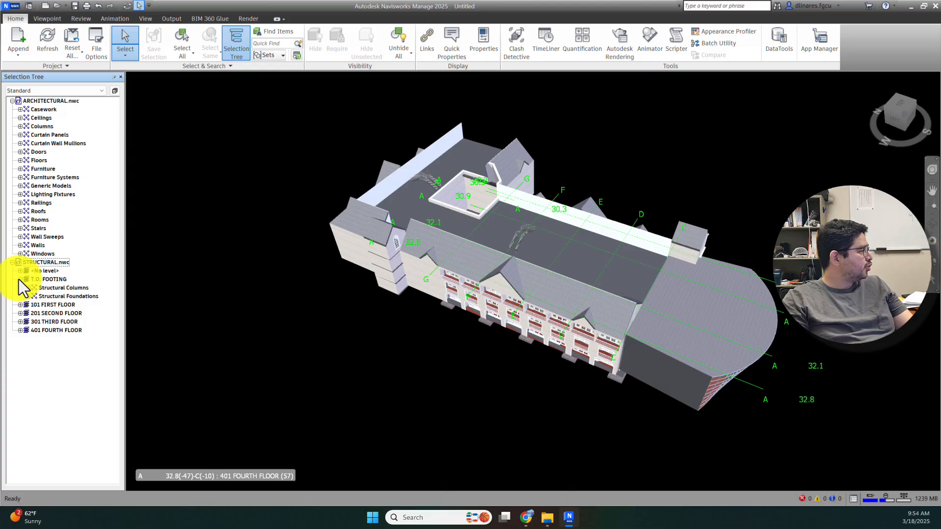
pyautogui.click(20, 279)
pyautogui.click(19, 288)
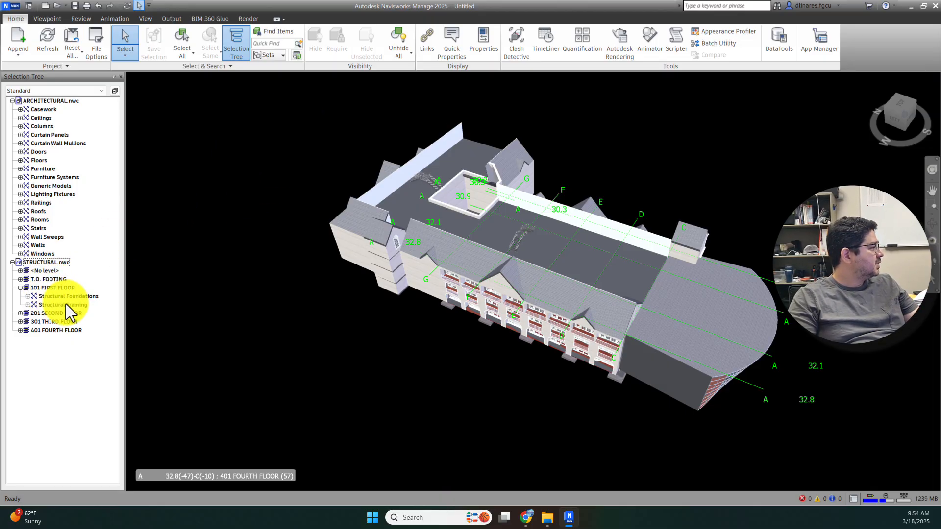
# Step: Isolate the structural model with Hide Unselected, view it from above, then Unhide All
pyautogui.click(47, 263)
pyautogui.keyDown('shift'); pyautogui.moveTo(431, 330); pyautogui.dragTo(432, 264, button='middle'); pyautogui.keyUp('shift')
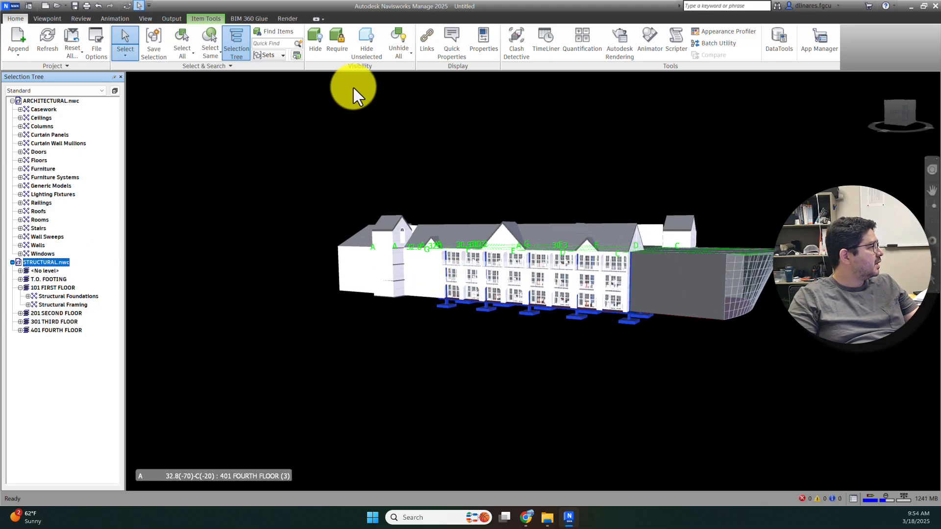
pyautogui.click(368, 51)
pyautogui.click(806, 355)
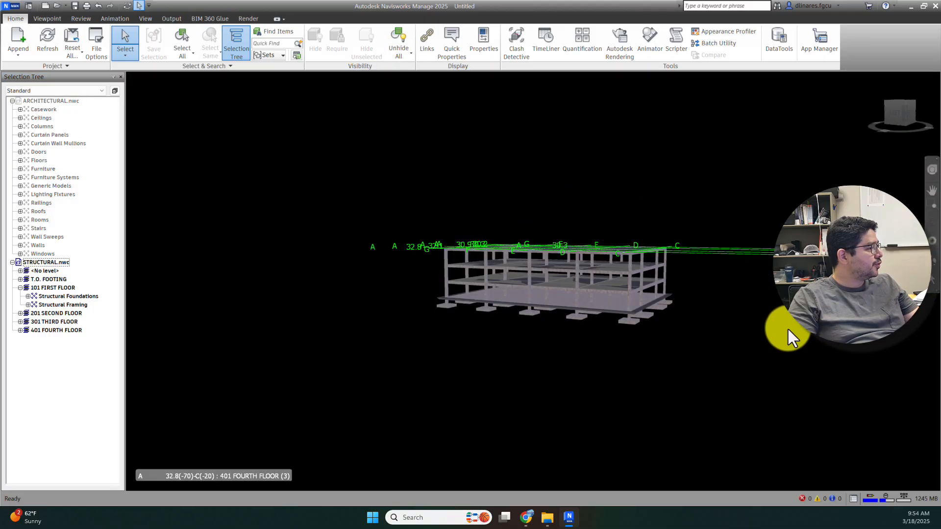
pyautogui.keyDown('shift'); pyautogui.moveTo(788, 329); pyautogui.dragTo(733, 347, button='middle'); pyautogui.keyUp('shift')
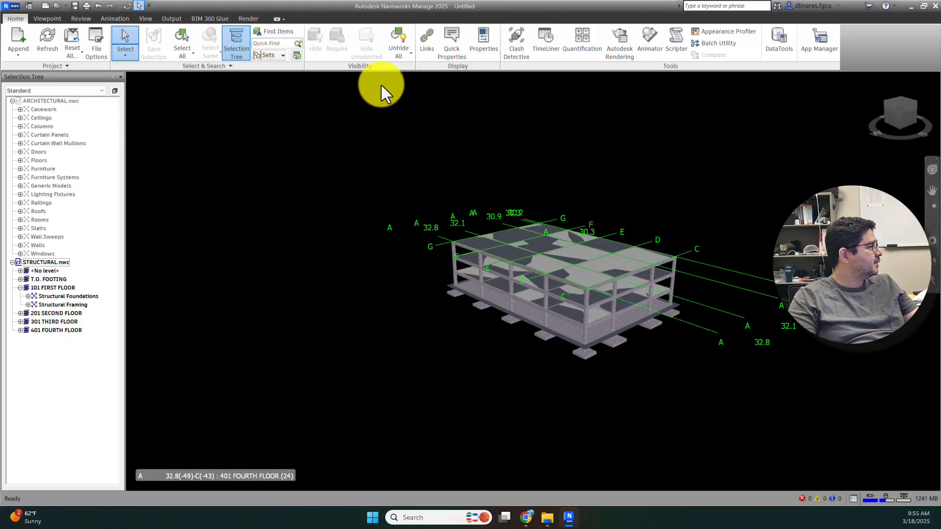
pyautogui.click(395, 38)
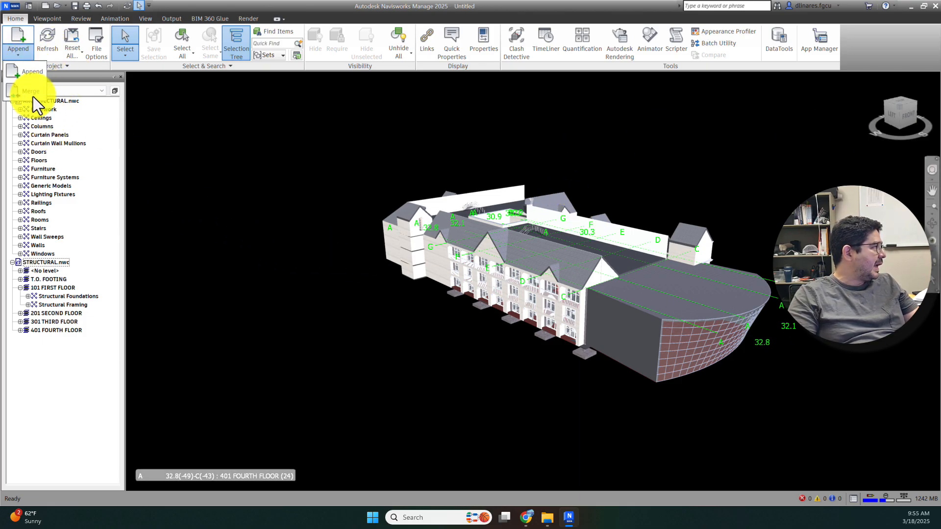
# Step: Append MECHANICAL.nwc to the combined model
pyautogui.click(22, 52)
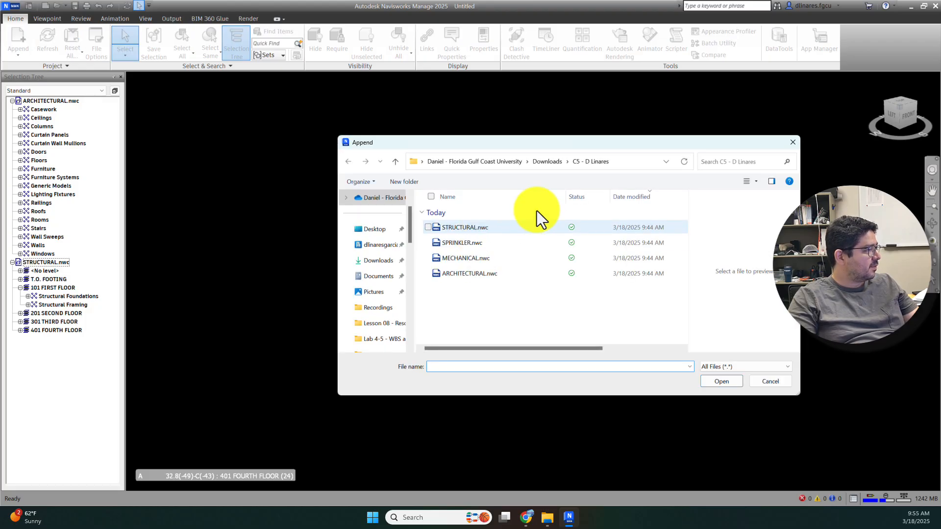
pyautogui.click(479, 258)
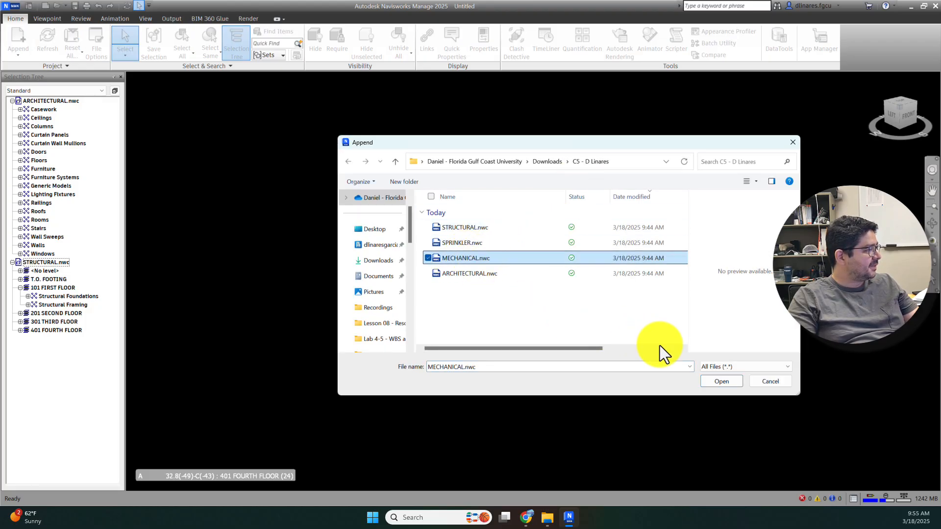
pyautogui.click(723, 381)
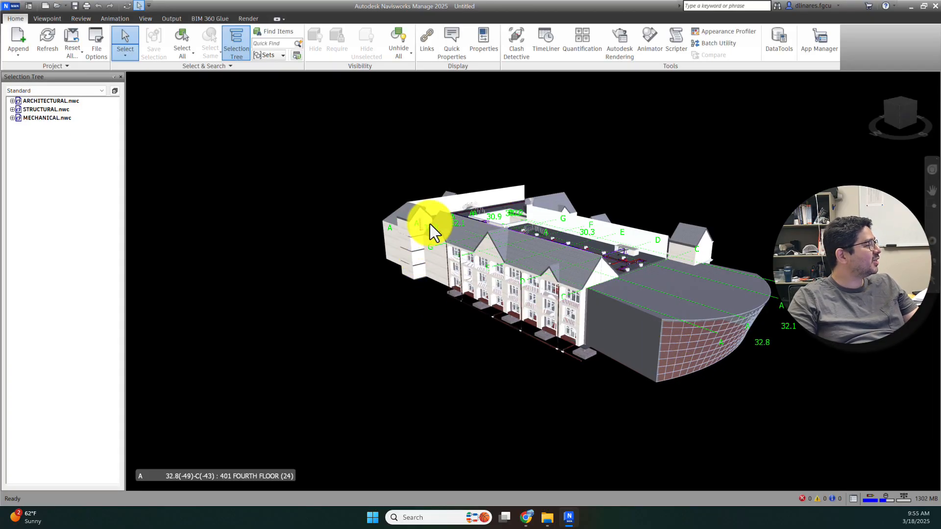
# Step: Isolate the mechanical model with Hide Unselected, orbit around its systems, then Unhide All
pyautogui.click(13, 118)
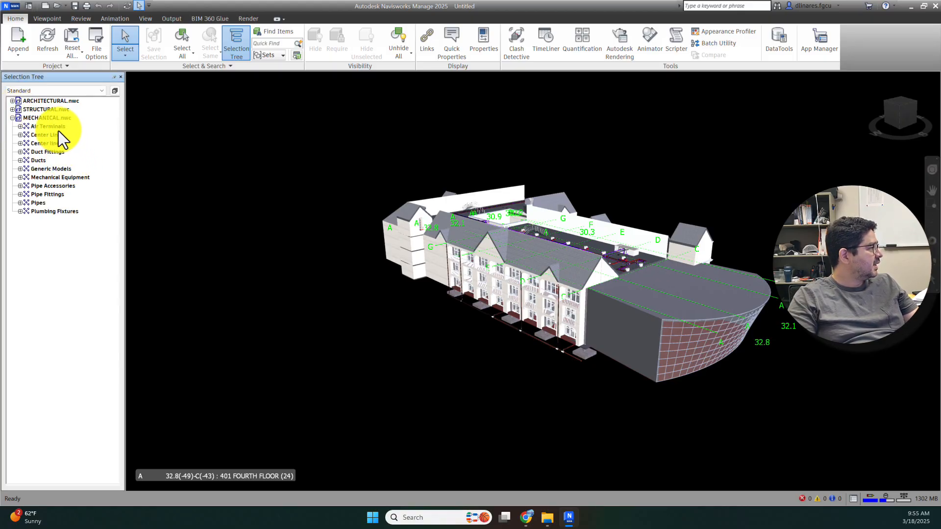
pyautogui.click(48, 119)
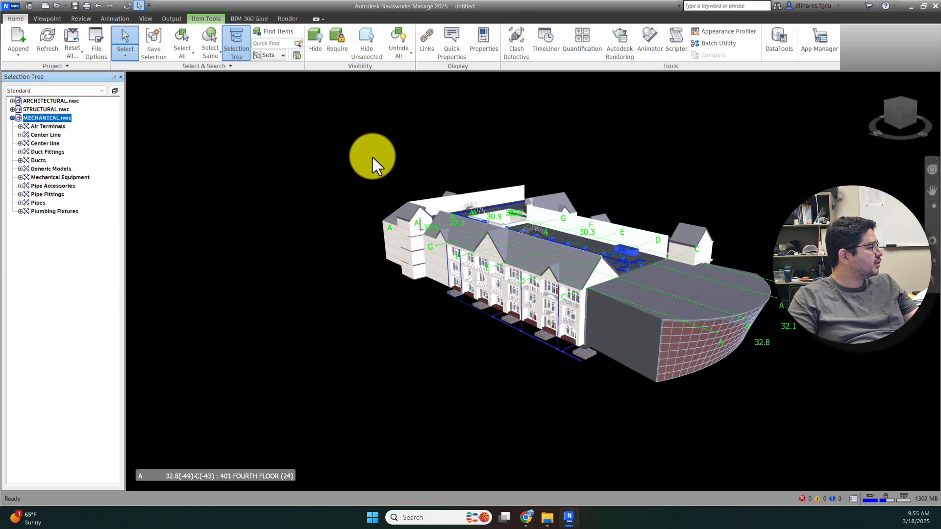
pyautogui.keyDown('shift'); pyautogui.moveTo(511, 261); pyautogui.dragTo(552, 256, button='middle'); pyautogui.keyUp('shift')
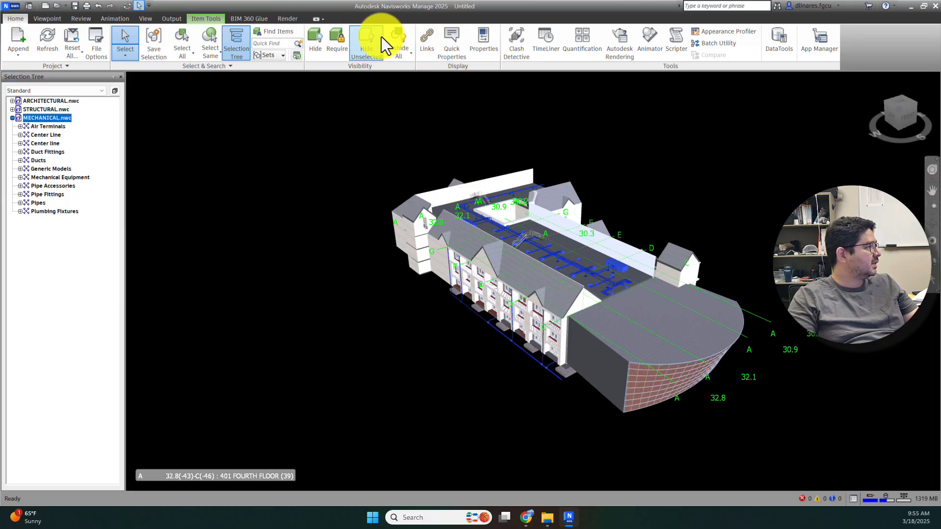
pyautogui.click(361, 38)
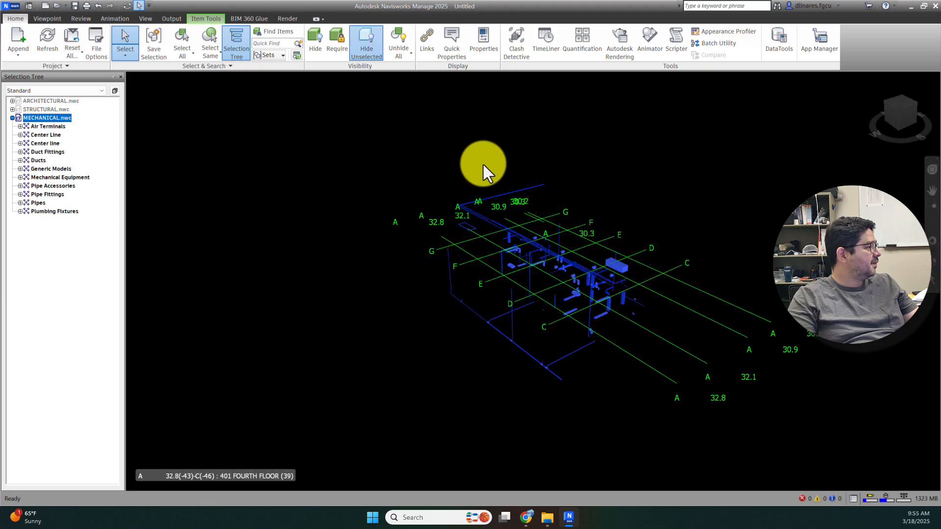
pyautogui.keyDown('shift'); pyautogui.moveTo(743, 301); pyautogui.dragTo(755, 258, button='middle'); pyautogui.keyUp('shift')
pyautogui.press('Escape')
pyautogui.scroll(5, 593, 312)
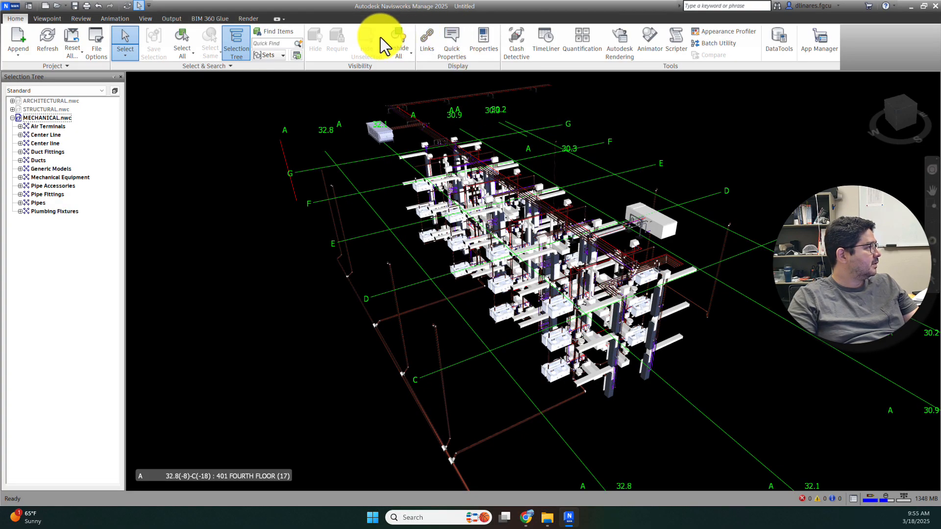
pyautogui.click(400, 34)
pyautogui.scroll(-5, 613, 228)
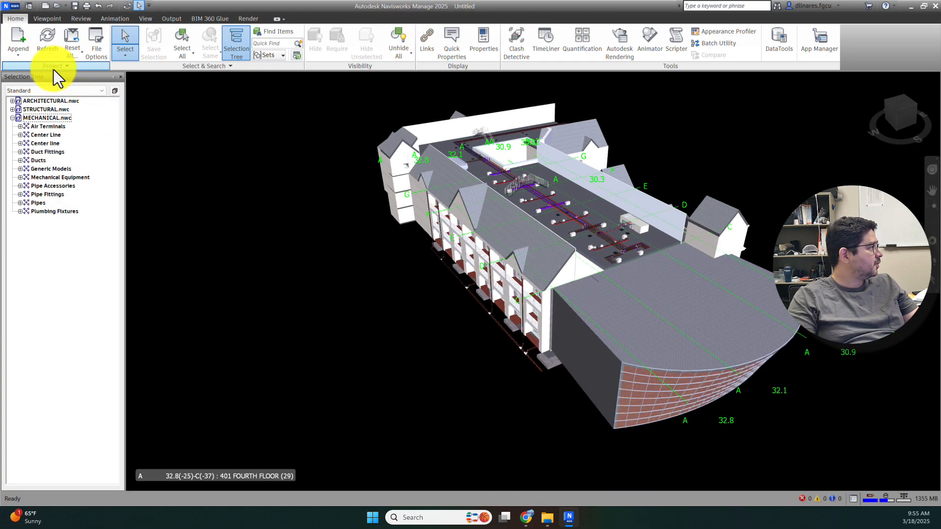
# Step: Append SPRINKLER.nwc as the fourth model file
pyautogui.click(10, 54)
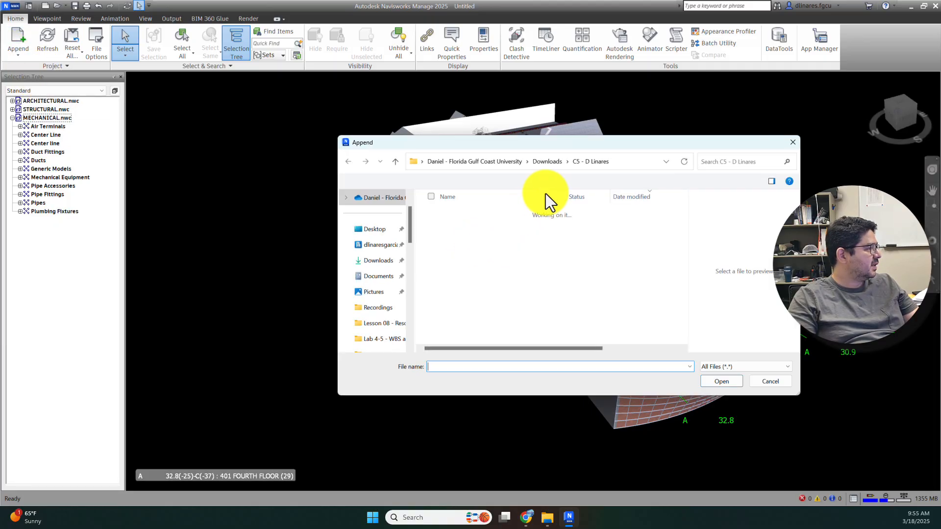
pyautogui.click(454, 242)
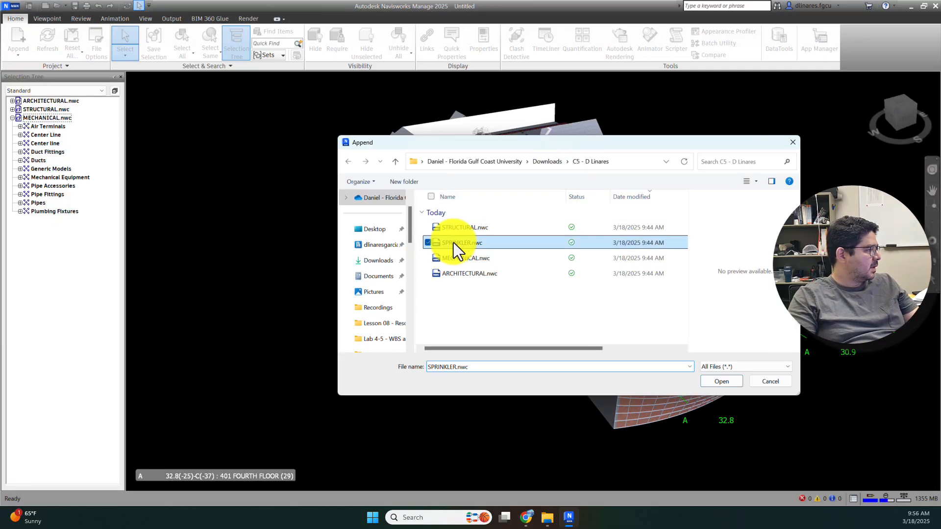
pyautogui.click(730, 383)
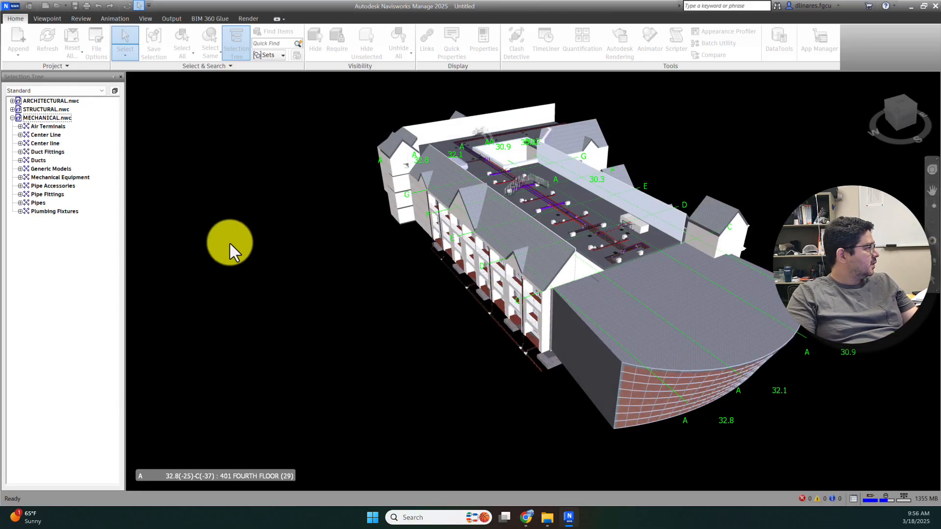
# Step: Isolate the sprinkler piping with Hide Unselected, orbit and zoom around it, then Unhide All
pyautogui.click(44, 126)
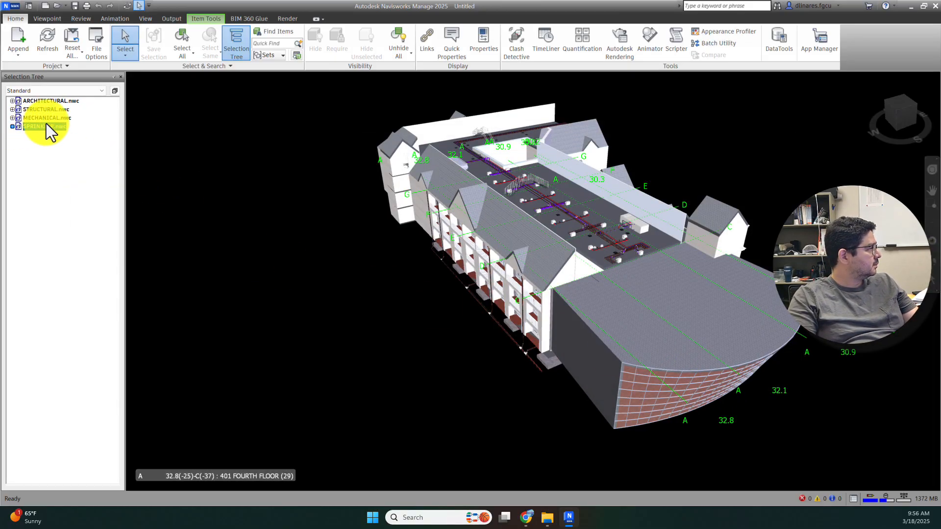
pyautogui.click(373, 43)
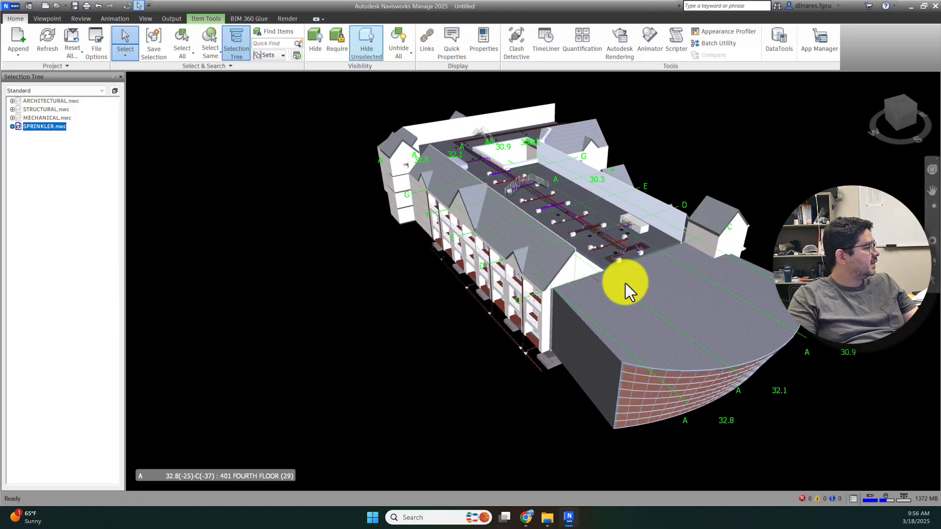
pyautogui.keyDown('shift'); pyautogui.moveTo(633, 339); pyautogui.dragTo(599, 329, button='middle'); pyautogui.keyUp('shift')
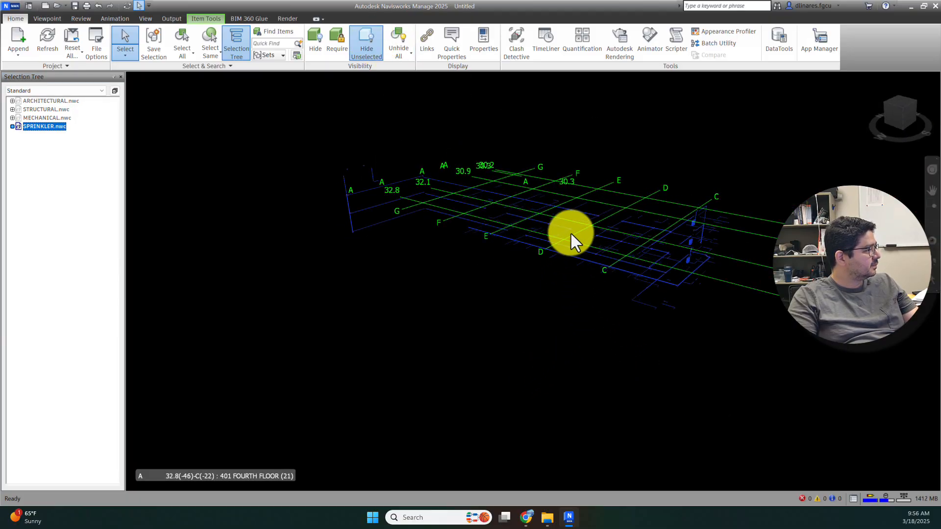
pyautogui.scroll(4, 572, 234)
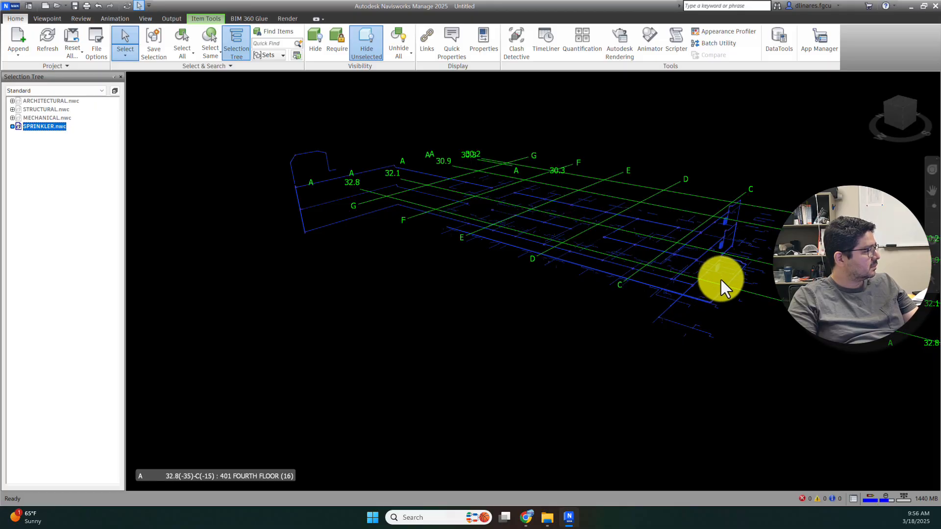
pyautogui.scroll(2, 455, 218)
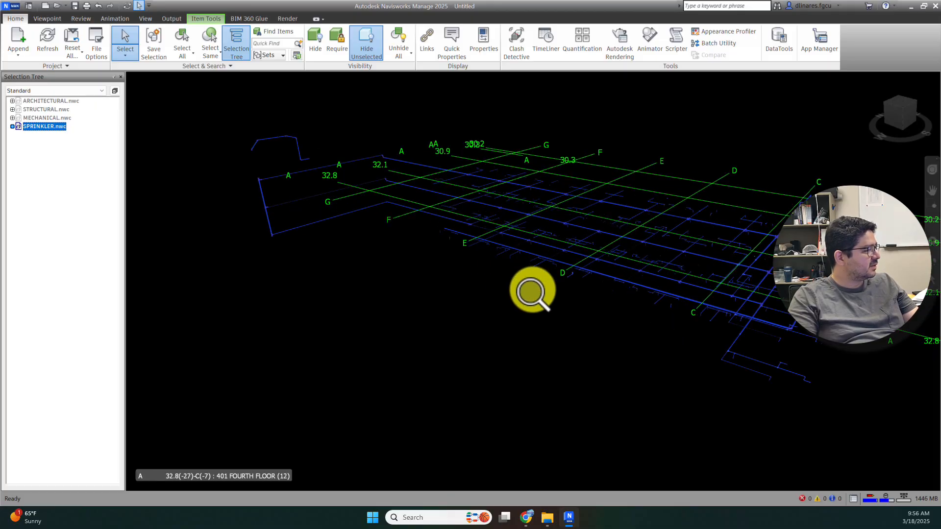
pyautogui.scroll(-2, 531, 292)
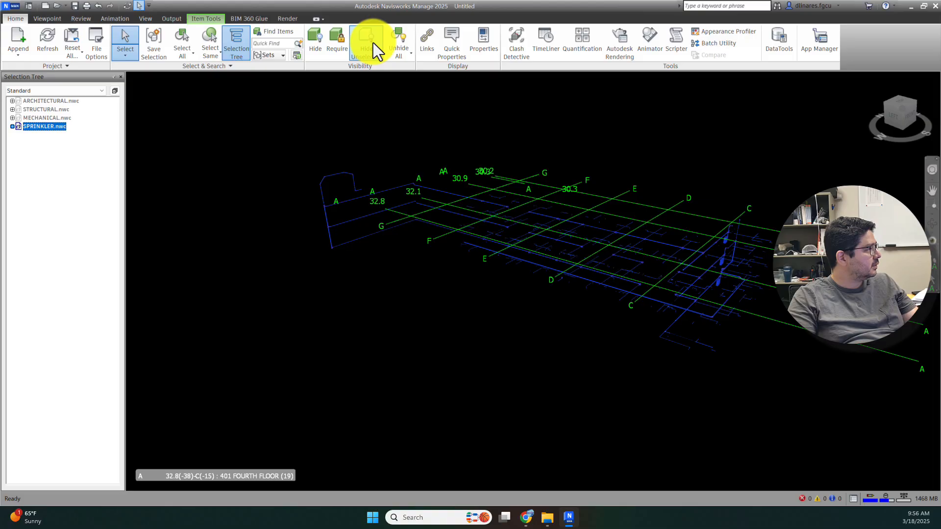
pyautogui.click(388, 40)
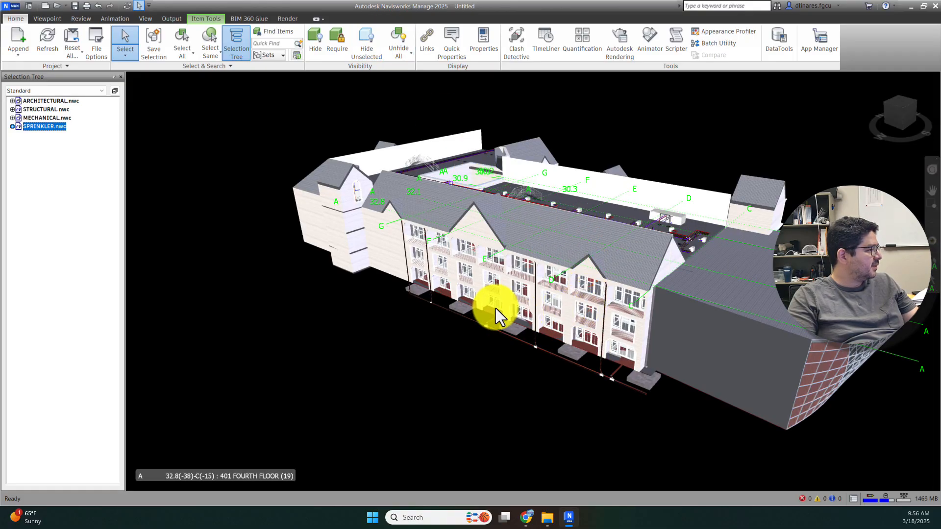
pyautogui.scroll(-5, 463, 319)
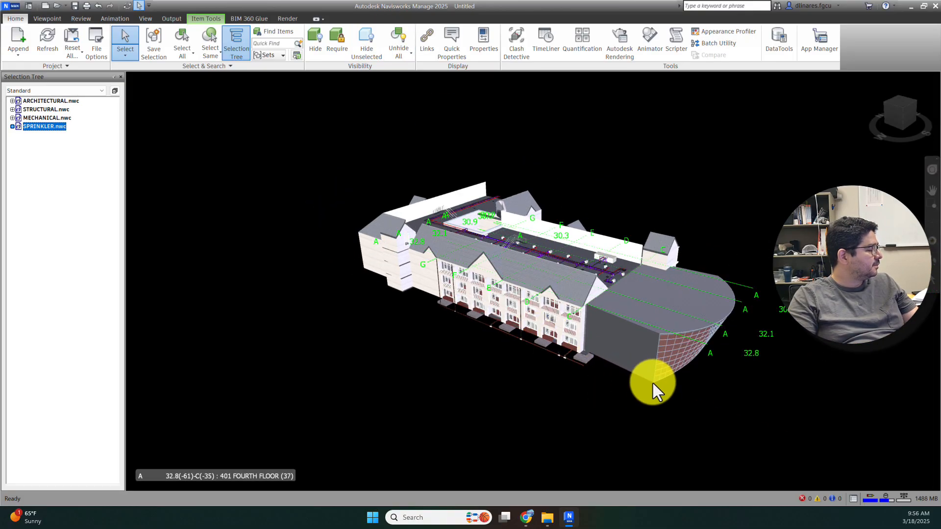
pyautogui.keyDown('shift'); pyautogui.moveTo(714, 251); pyautogui.dragTo(447, 146, button='middle'); pyautogui.keyUp('shift')
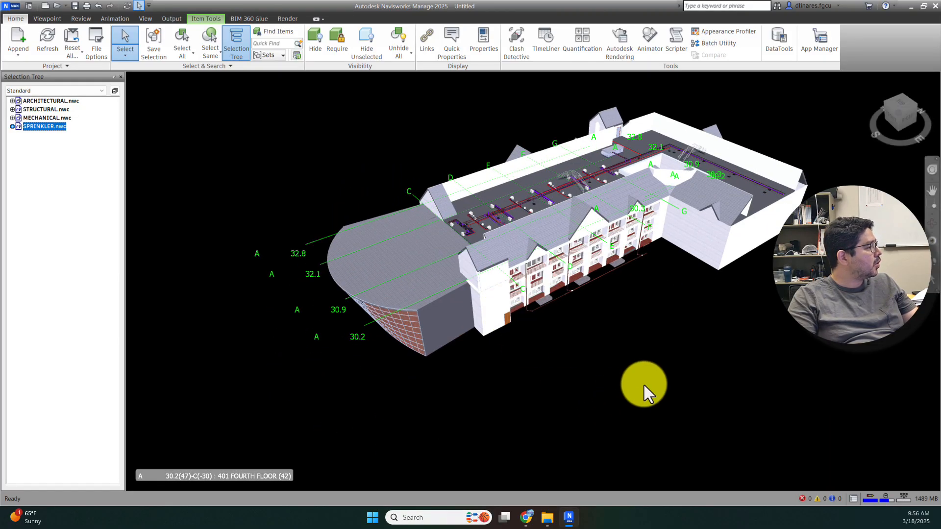
pyautogui.moveTo(644, 385); pyautogui.dragTo(614, 377, button='middle')
pyautogui.scroll(-1, 578, 298)
pyautogui.press('Escape')
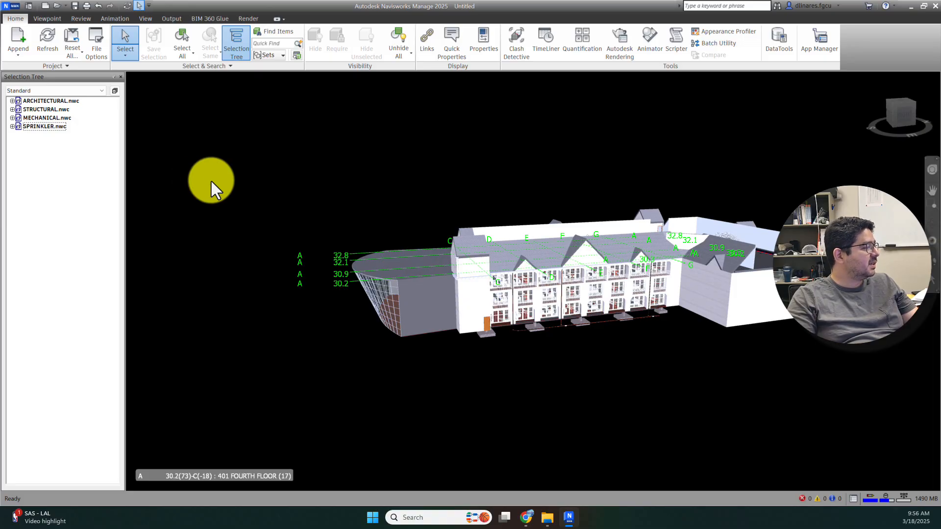
pyautogui.keyDown('shift'); pyautogui.moveTo(286, 211); pyautogui.dragTo(349, 238, button='middle'); pyautogui.keyUp('shift')
pyautogui.moveTo(559, 329); pyautogui.dragTo(560, 252, button='middle')
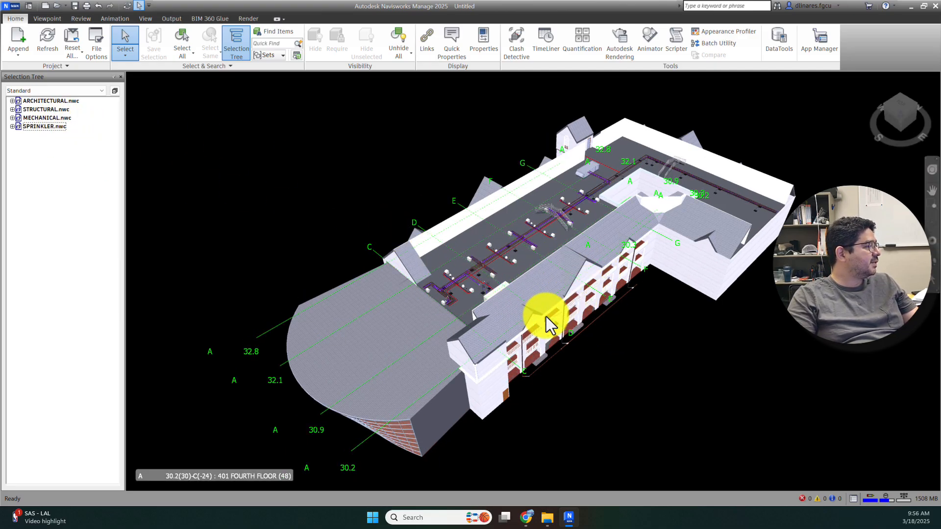
pyautogui.keyDown('shift'); pyautogui.moveTo(452, 336); pyautogui.dragTo(549, 284, button='middle'); pyautogui.keyUp('shift')
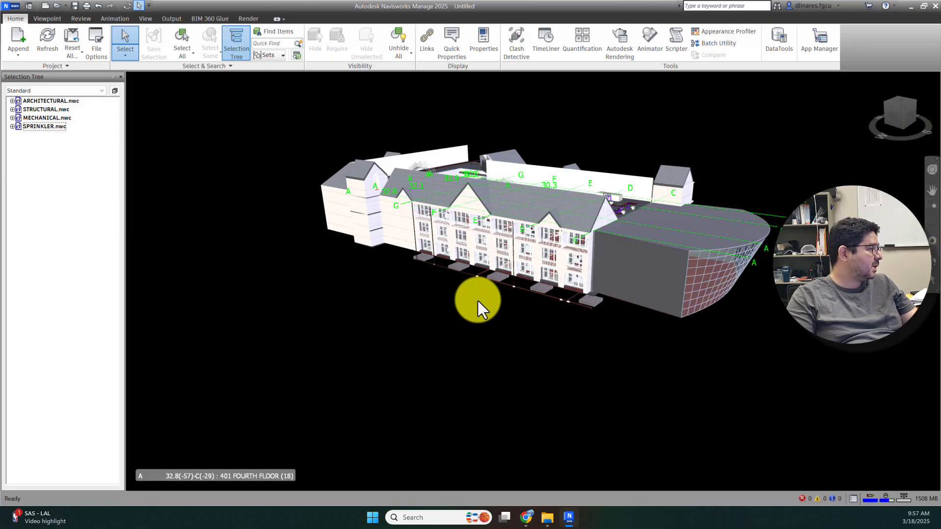
pyautogui.moveTo(538, 301); pyautogui.dragTo(552, 314, button='middle')
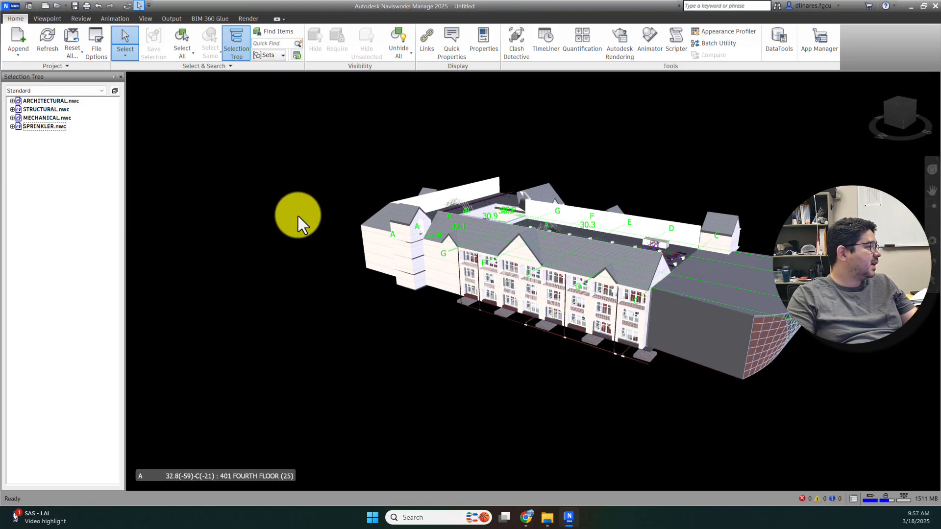
pyautogui.moveTo(725, 315)
pyautogui.keyDown('shift'); pyautogui.mouseDown(button='middle')
pyautogui.moveTo(466, 300)
pyautogui.moveTo(389, 315)
pyautogui.moveTo(443, 244)
pyautogui.mouseUp(button='middle'); pyautogui.keyUp('shift')
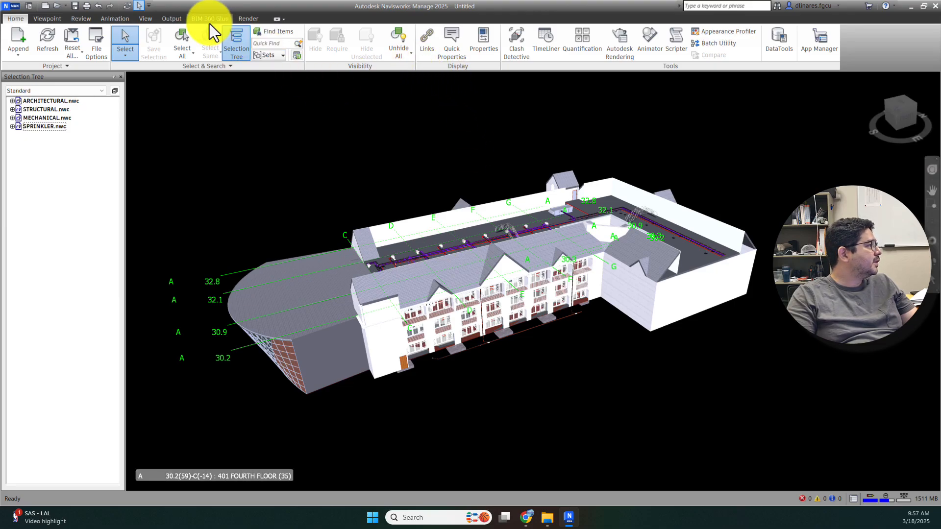
pyautogui.moveTo(256, 219); pyautogui.dragTo(370, 193, button='middle')
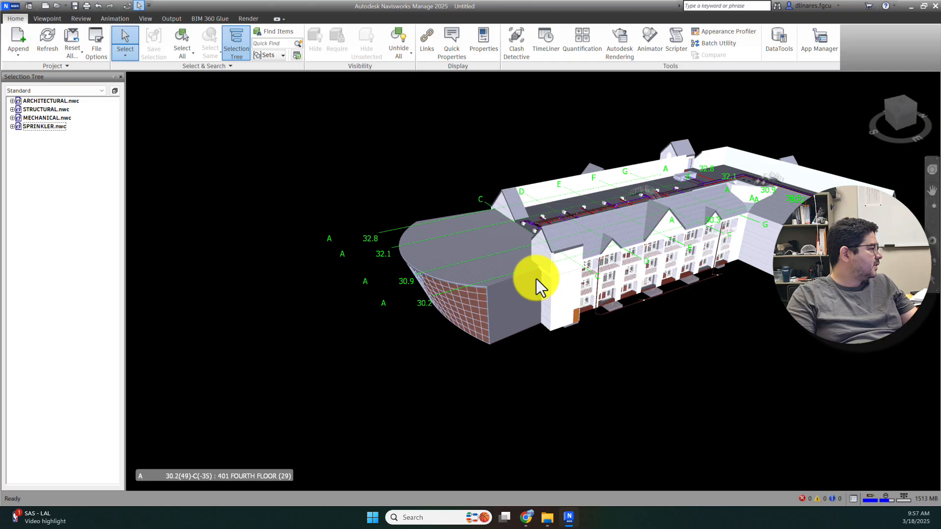
pyautogui.scroll(1, 424, 280)
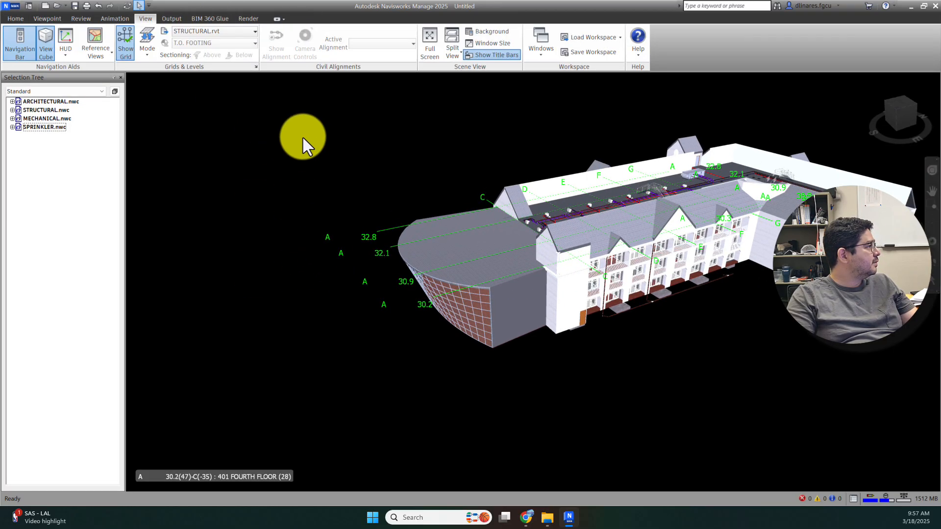
# Step: Turn off Show Grid and orbit, pan and zoom around the gridless building
pyautogui.click(126, 56)
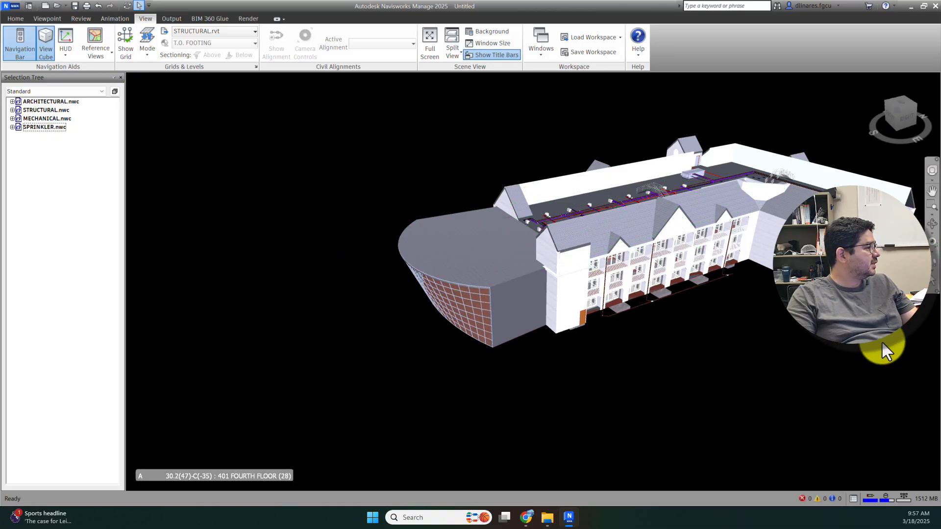
pyautogui.keyDown('shift'); pyautogui.moveTo(883, 346); pyautogui.dragTo(625, 290, button='middle'); pyautogui.keyUp('shift')
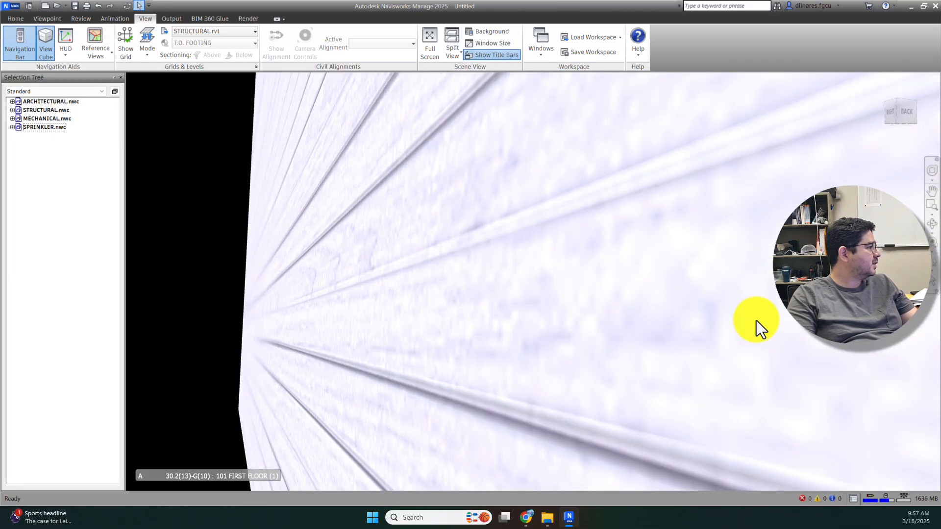
pyautogui.scroll(-3, 757, 320)
pyautogui.scroll(-6, 609, 294)
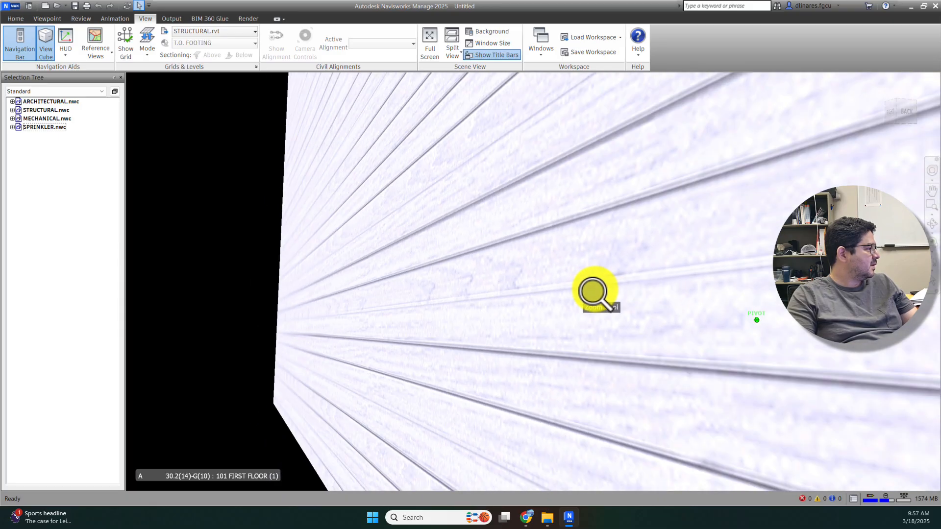
pyautogui.moveTo(595, 292)
pyautogui.keyDown('shift'); pyautogui.mouseDown(button='middle')
pyautogui.moveTo(590, 268)
pyautogui.moveTo(604, 286)
pyautogui.mouseUp(button='middle'); pyautogui.keyUp('shift')
pyautogui.scroll(-1, 604, 285)
pyautogui.scroll(-10, 603, 286)
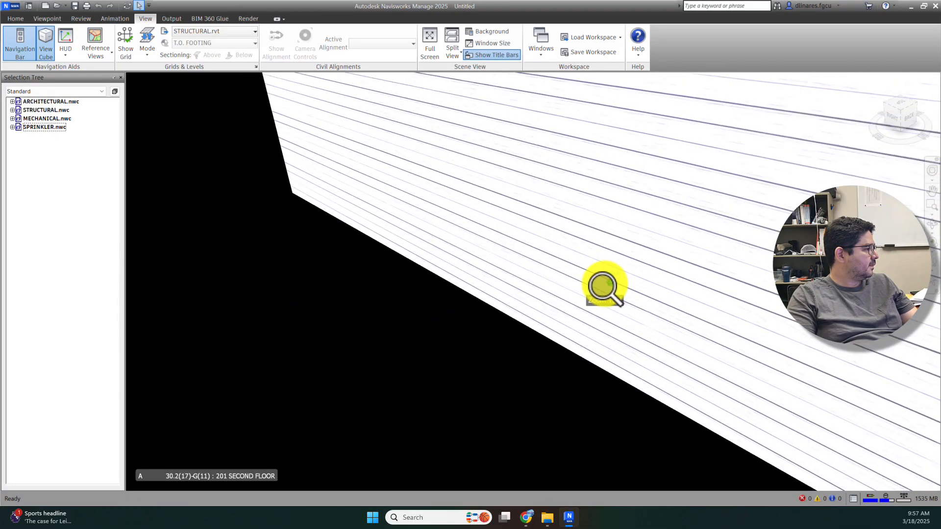
pyautogui.scroll(-1, 589, 306)
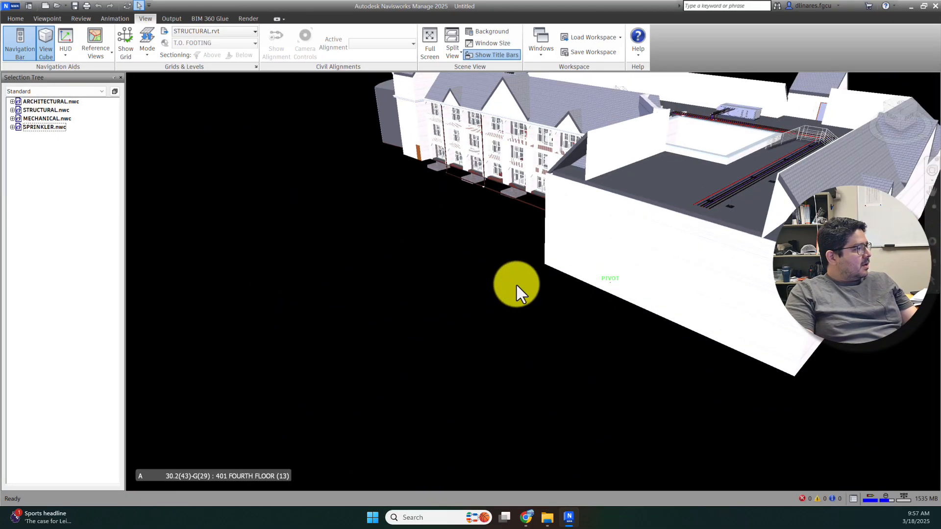
pyautogui.keyDown('shift'); pyautogui.moveTo(517, 288); pyautogui.dragTo(637, 305, button='middle'); pyautogui.keyUp('shift')
pyautogui.moveTo(478, 296); pyautogui.dragTo(643, 333, button='middle')
pyautogui.keyDown('shift'); pyautogui.moveTo(455, 287); pyautogui.dragTo(596, 314, button='middle'); pyautogui.keyUp('shift')
pyautogui.scroll(-2, 603, 301)
pyautogui.moveTo(602, 360); pyautogui.dragTo(646, 289, button='middle')
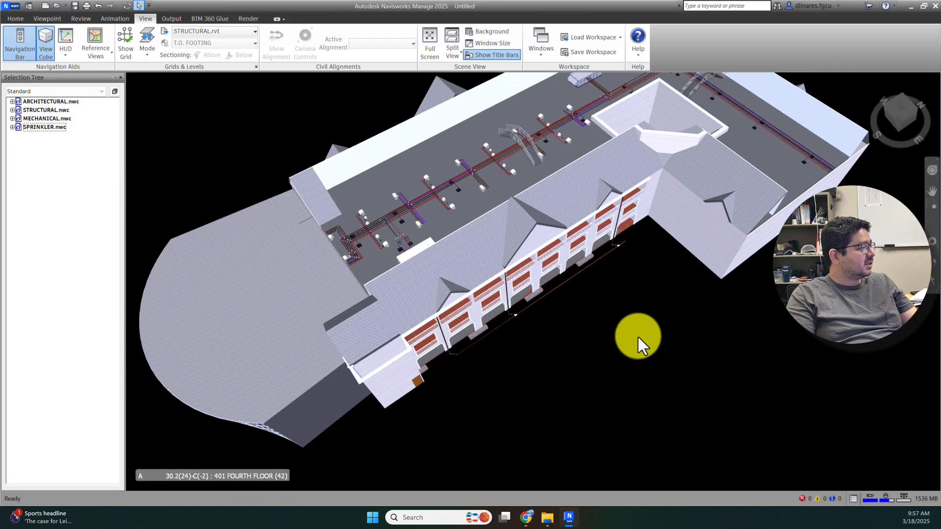
pyautogui.moveTo(638, 343)
pyautogui.keyDown('shift'); pyautogui.mouseDown(button='middle')
pyautogui.moveTo(645, 275)
pyautogui.moveTo(636, 306)
pyautogui.moveTo(609, 309)
pyautogui.moveTo(638, 333)
pyautogui.mouseUp(button='middle'); pyautogui.keyUp('shift')
pyautogui.scroll(2, 611, 305)
pyautogui.scroll(-2, 611, 305)
pyautogui.scroll(2, 610, 305)
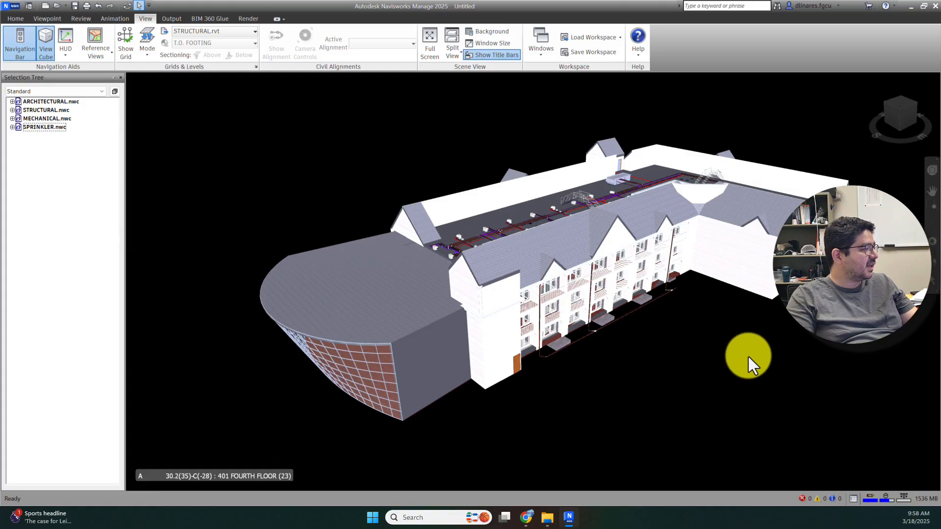
# Step: Orbit to a higher view showing mechanical and sprinkler runs above the top floor
pyautogui.keyDown('shift'); pyautogui.moveTo(746, 323); pyautogui.dragTo(442, 307, button='middle'); pyautogui.keyUp('shift')
pyautogui.scroll(-3, 559, 310)
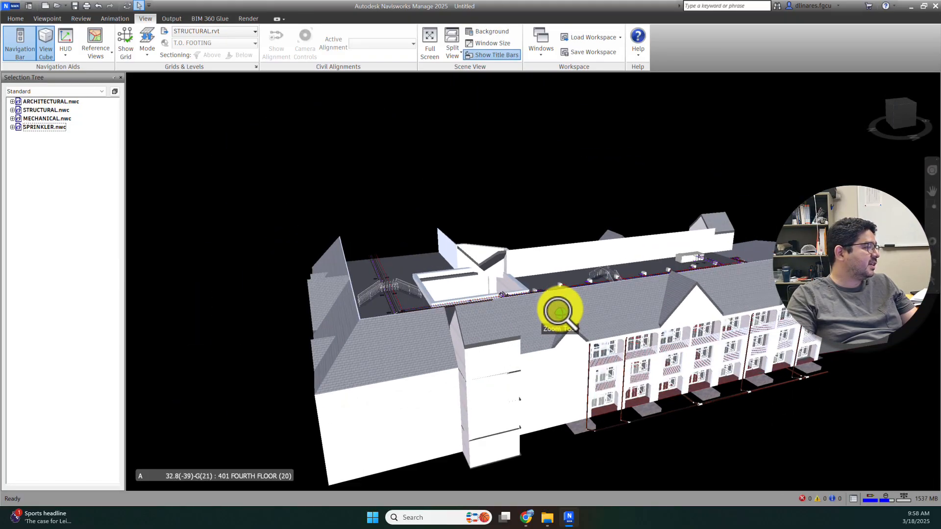
pyautogui.moveTo(861, 385); pyautogui.dragTo(792, 326, button='middle')
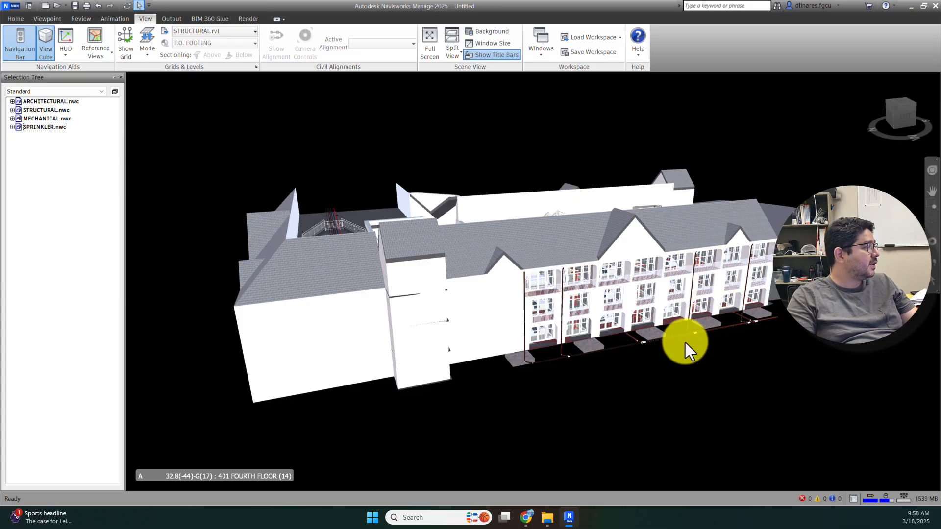
pyautogui.scroll(-2, 710, 322)
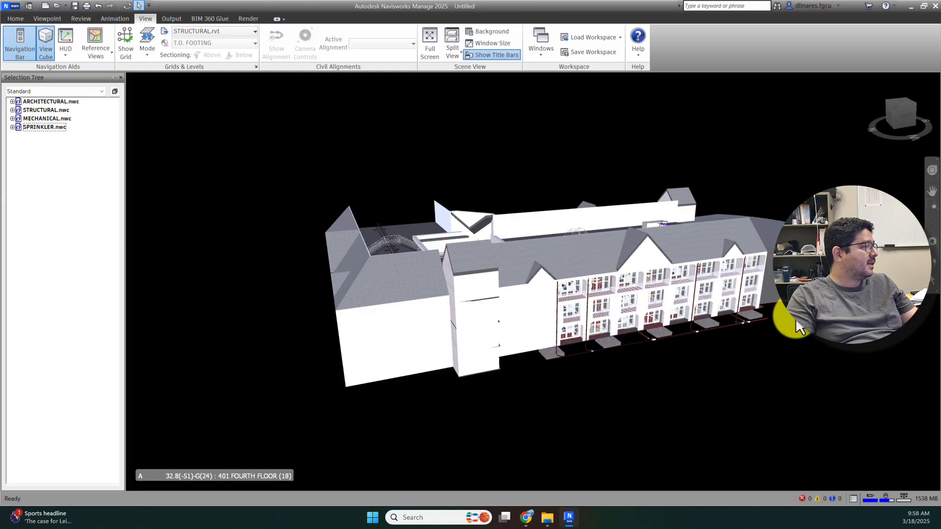
pyautogui.keyDown('shift'); pyautogui.moveTo(788, 316); pyautogui.dragTo(918, 332, button='middle'); pyautogui.keyUp('shift')
pyautogui.moveTo(819, 308); pyautogui.dragTo(700, 319, button='middle')
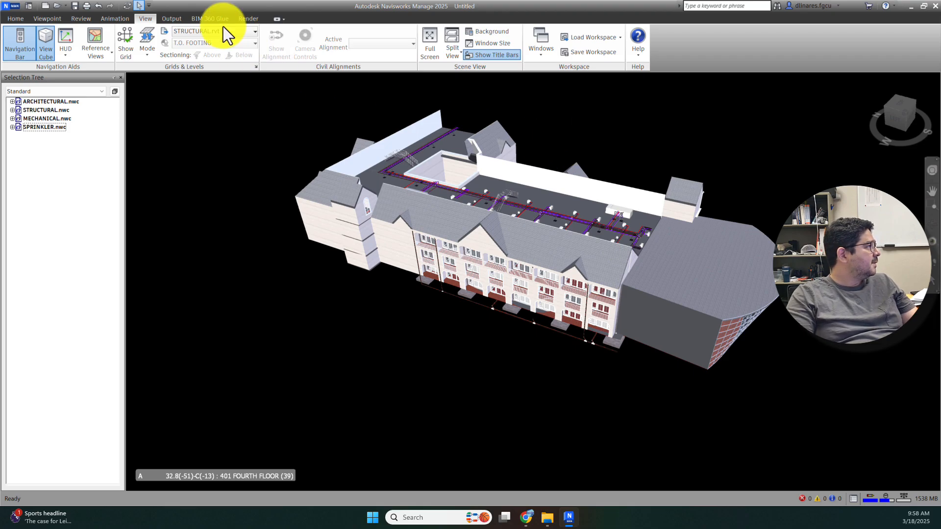
# Step: Save the model as the Navisworks 2016-2025 File Set Federated.nwf
pyautogui.click(12, 6)
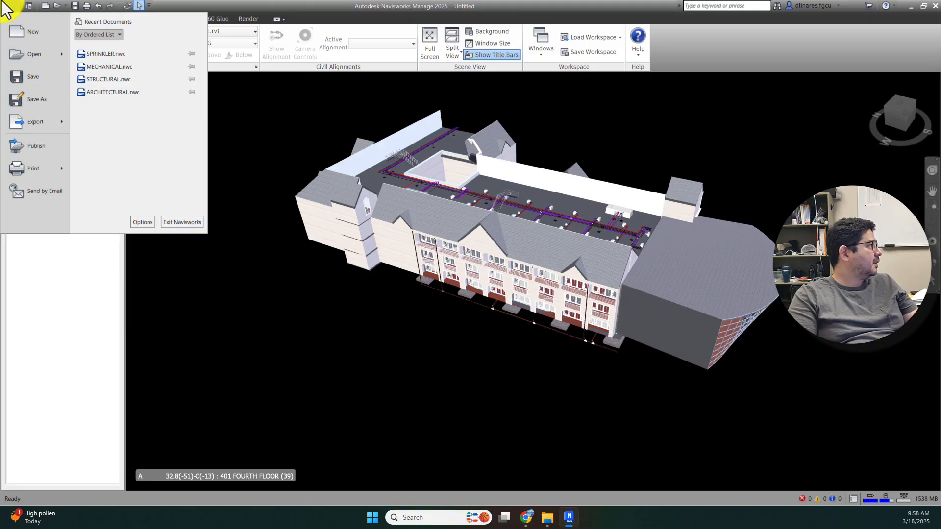
pyautogui.click(31, 100)
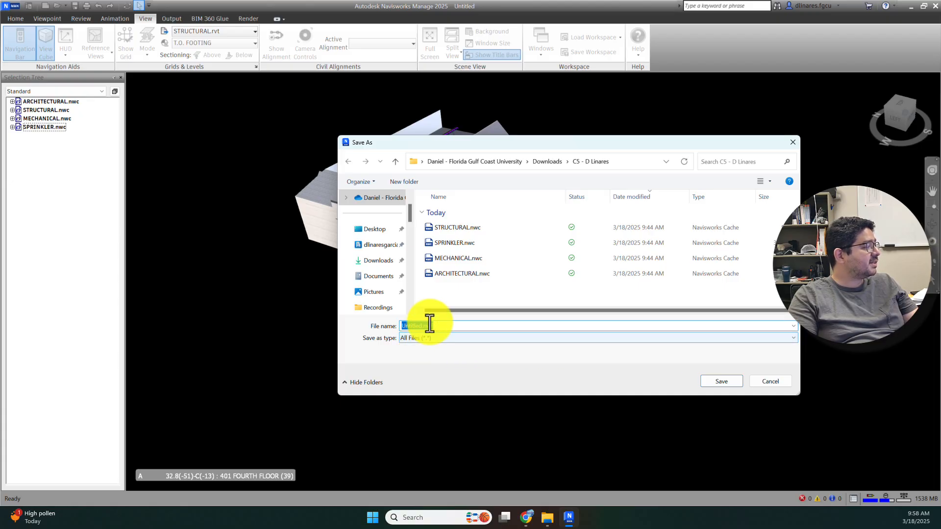
pyautogui.click(448, 340)
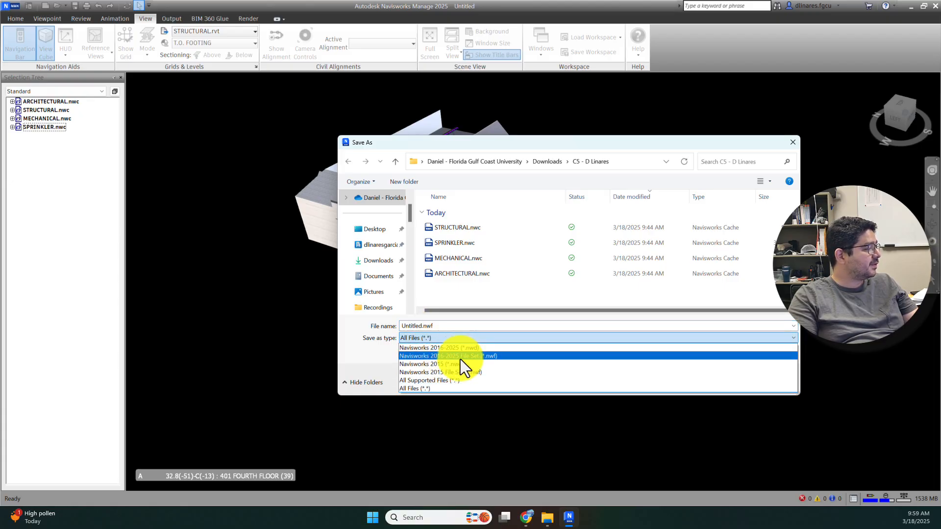
pyautogui.click(495, 356)
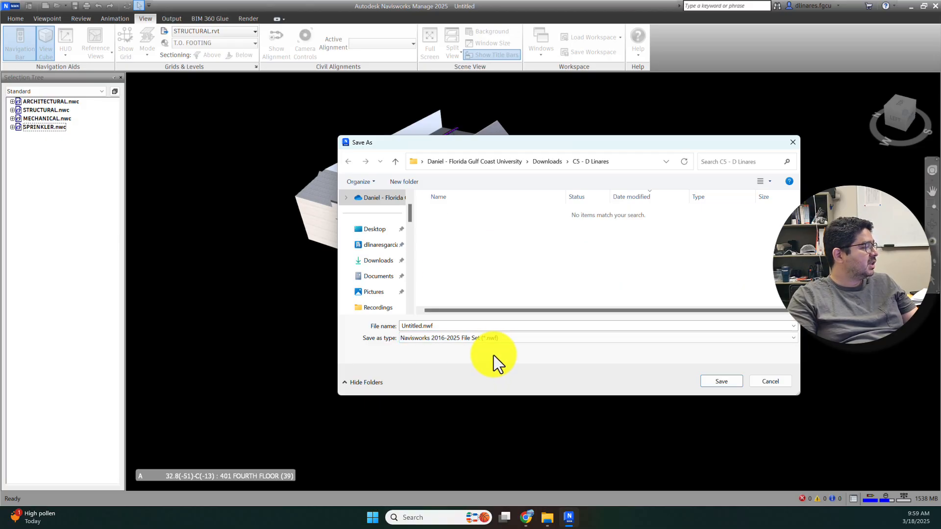
pyautogui.click(492, 337)
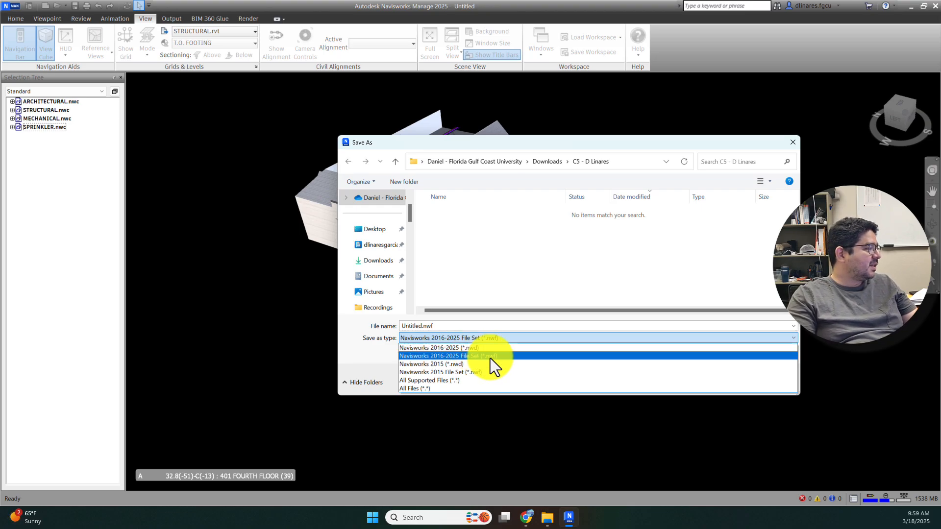
pyautogui.click(490, 357)
pyautogui.doubleClick(445, 326)
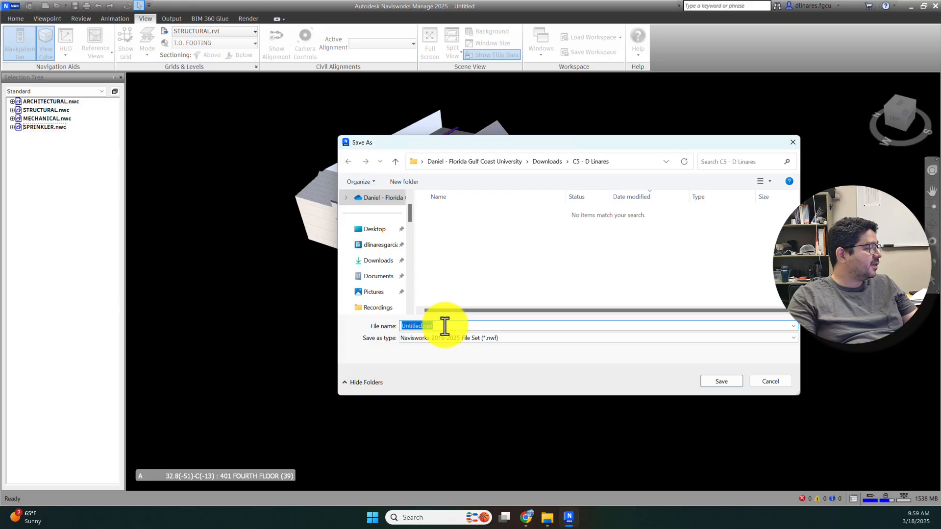
pyautogui.write('Federated')
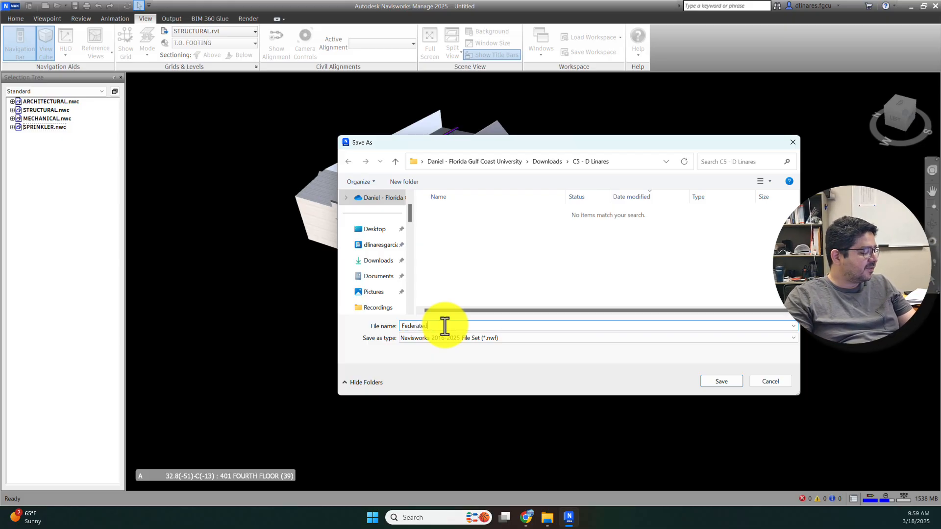
pyautogui.click(714, 381)
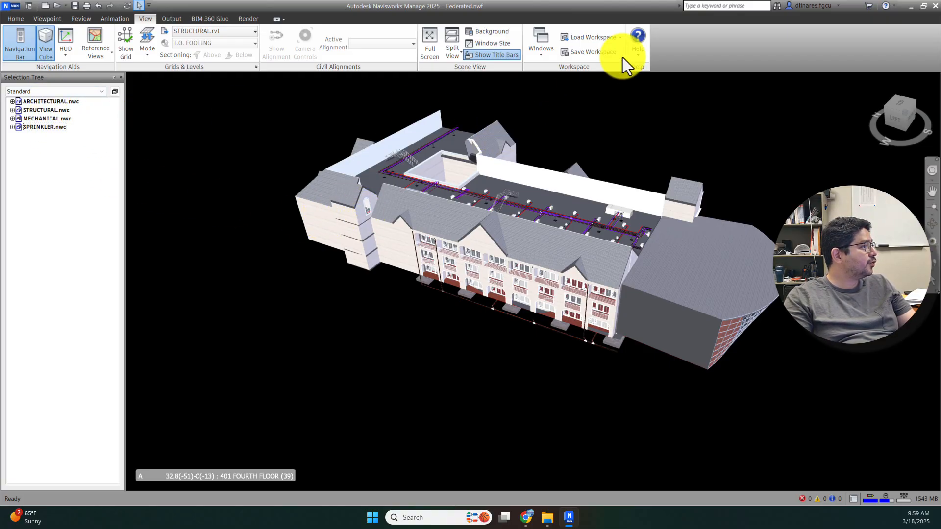
pyautogui.click(548, 521)
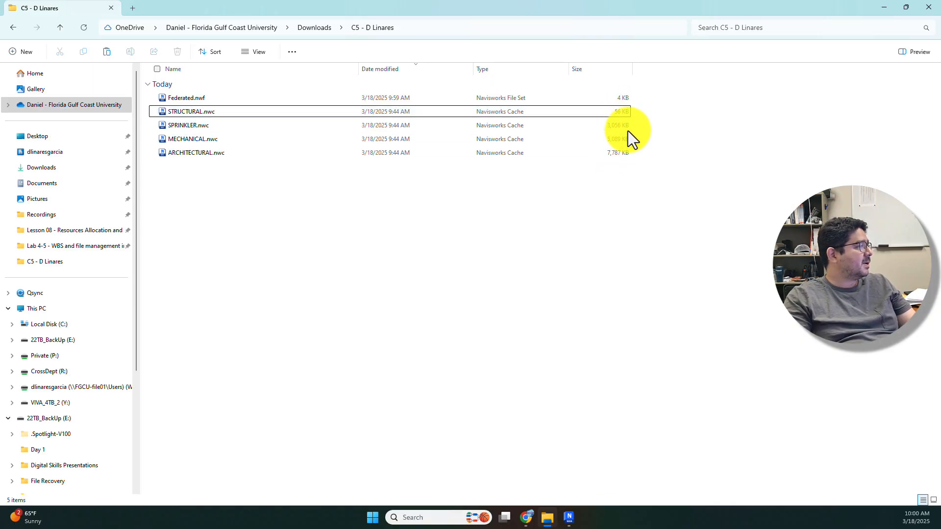
pyautogui.click(580, 101)
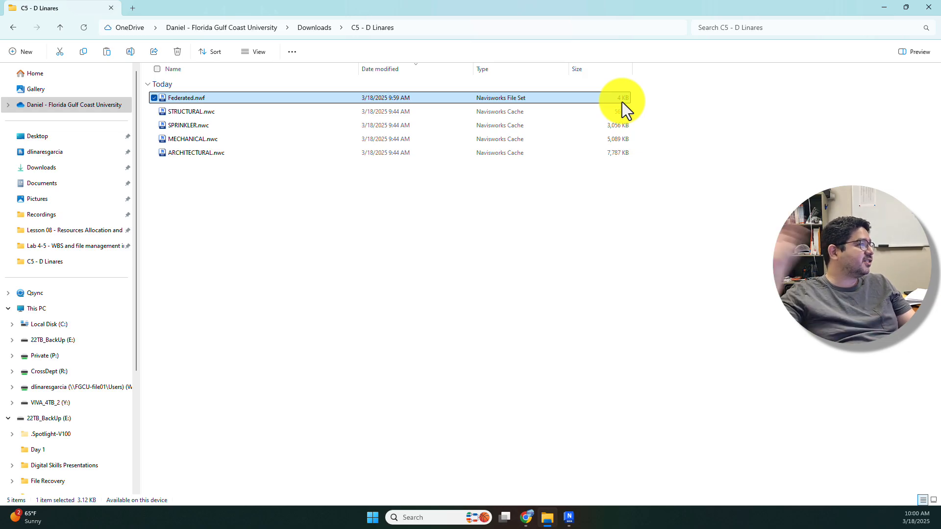
pyautogui.click(569, 517)
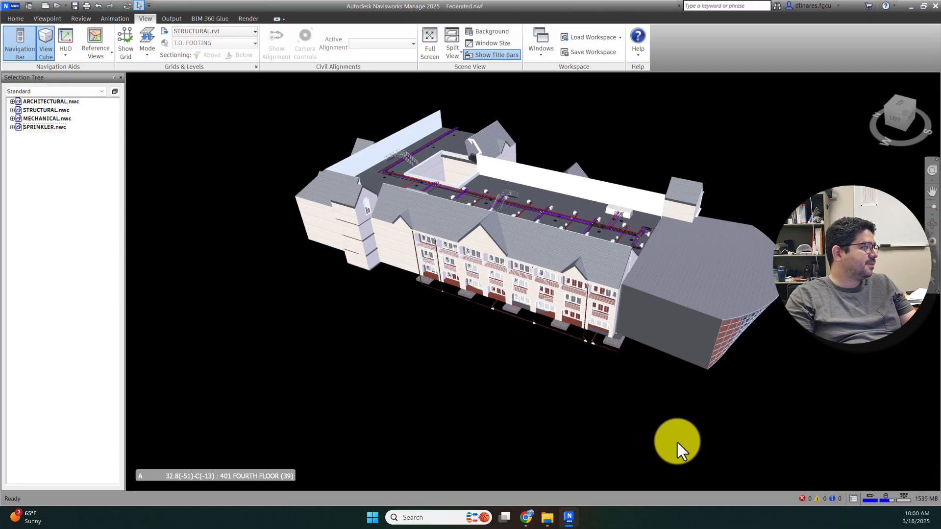
# Step: Check the Export options in the application menu, then close Navisworks
pyautogui.click(11, 7)
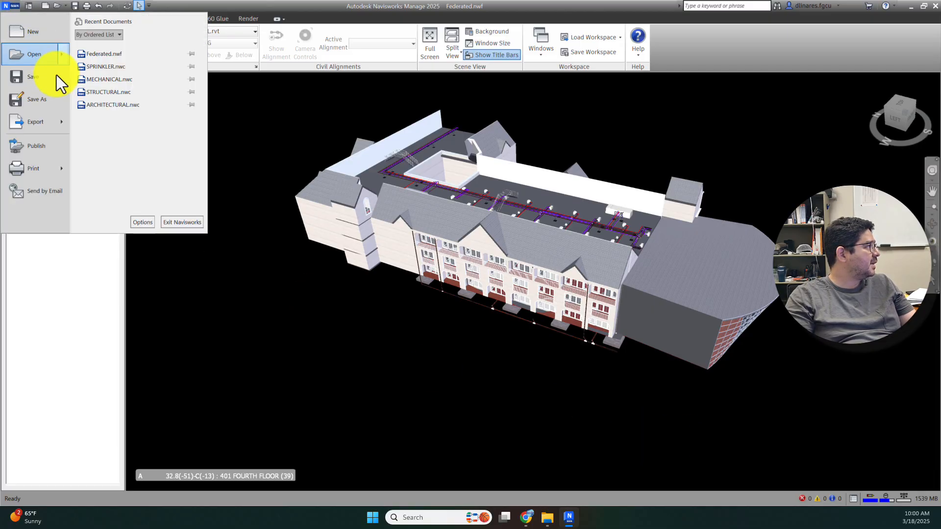
pyautogui.click(46, 125)
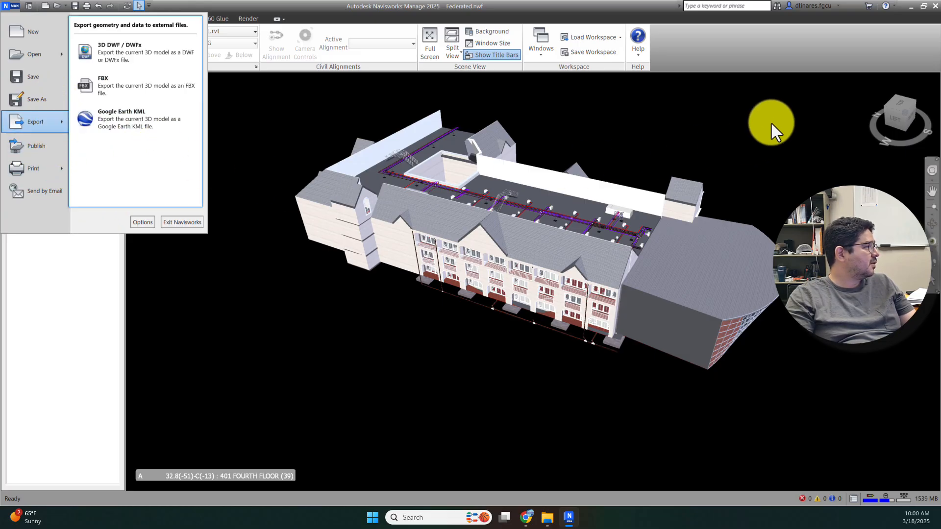
pyautogui.click(936, 7)
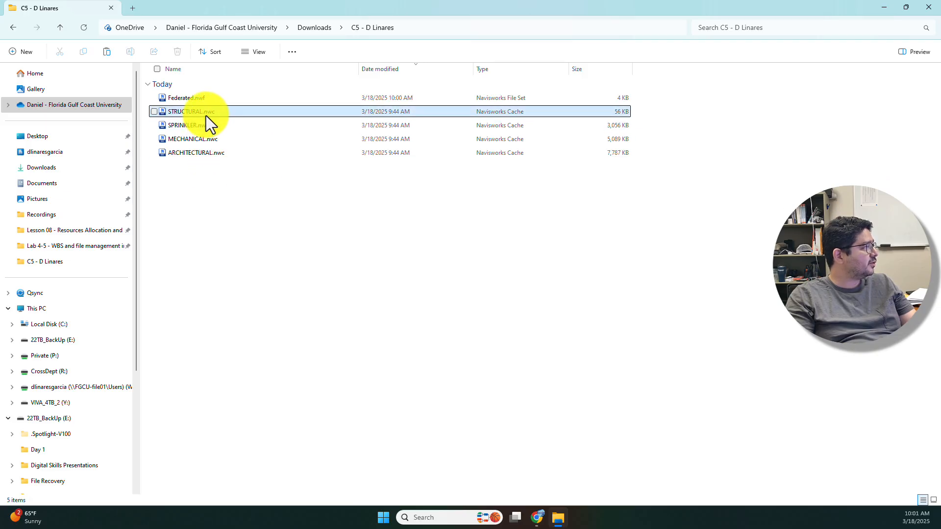
# Step: Delete ARCHITECTURAL.nwc from the assignment folder in File Explorer
pyautogui.click(198, 154)
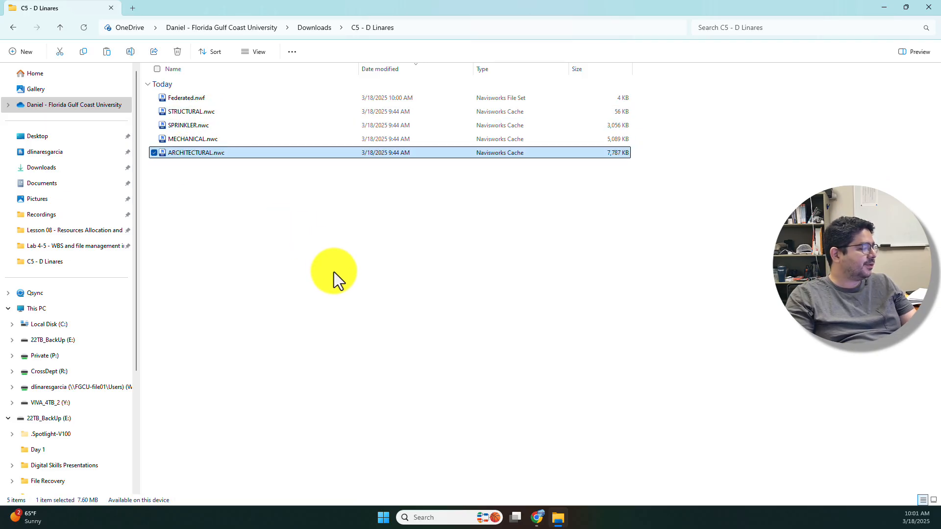
pyautogui.press('Delete')
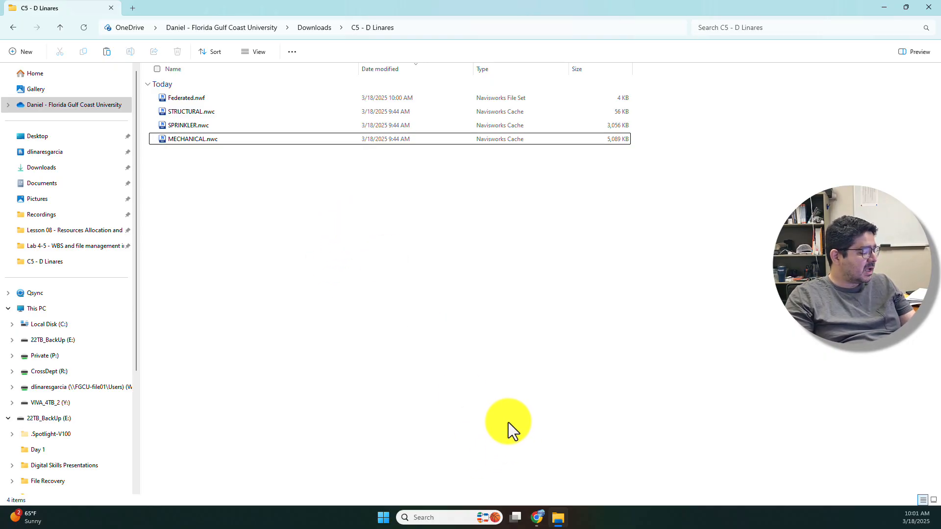
pyautogui.press('super')
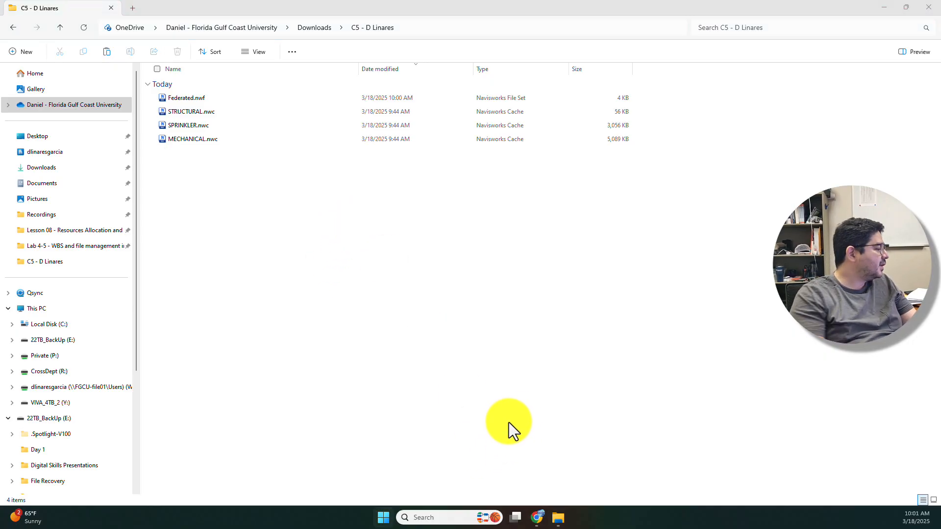
# Step: Relaunch Navisworks Manage 2025 by searching 'manage' in Windows Search
pyautogui.click(449, 517)
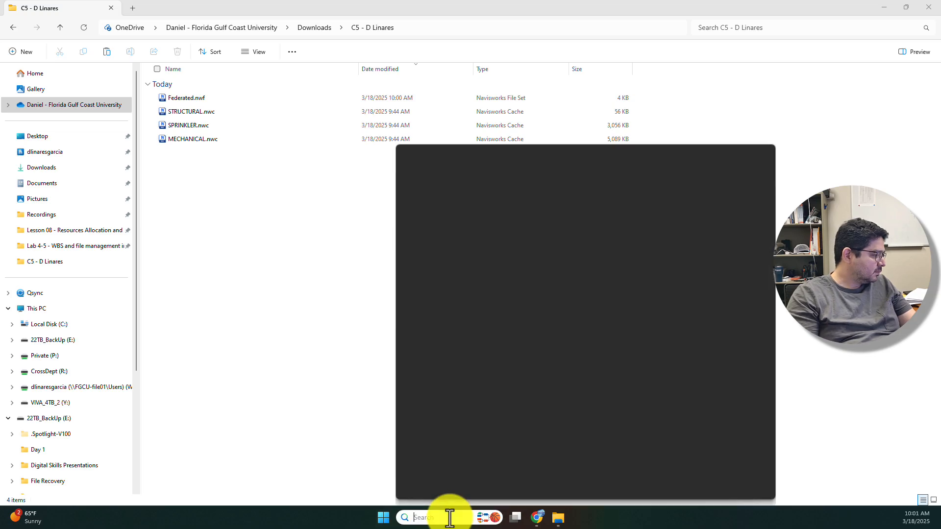
pyautogui.write('manage')
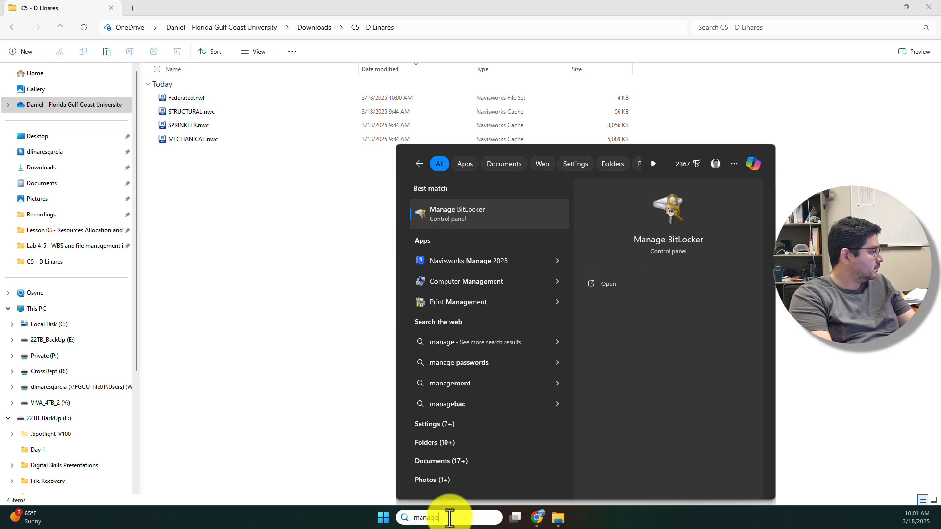
pyautogui.click(482, 259)
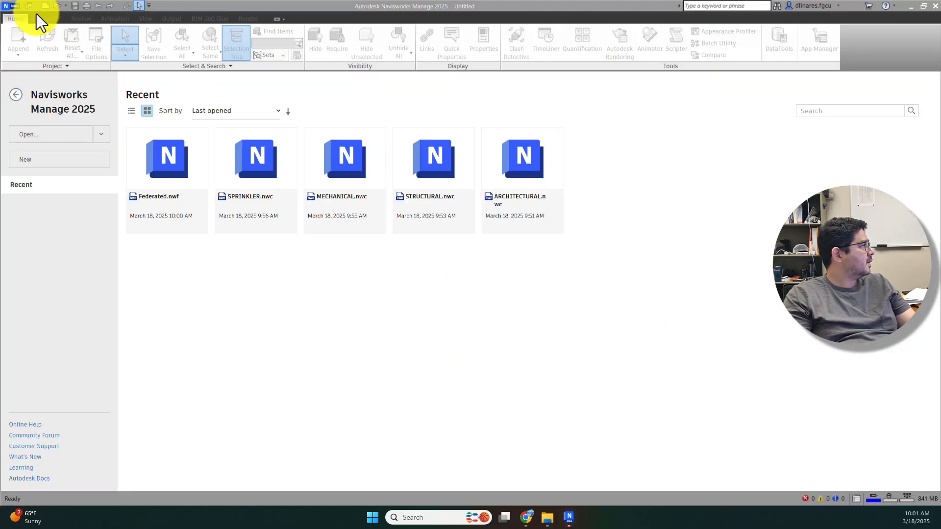
# Step: Open Federated.nwf and centre the Resolve warning about the missing ARCHITECTURAL.nwc
pyautogui.click(12, 6)
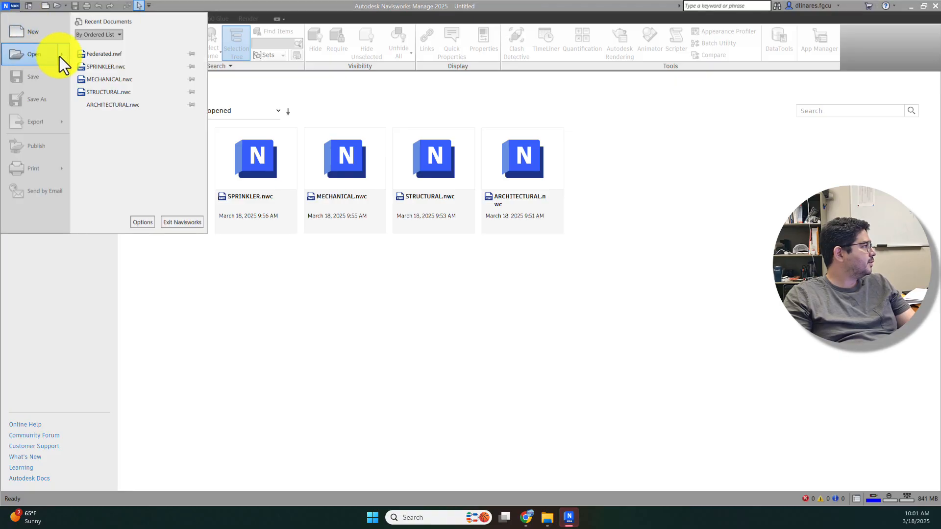
pyautogui.click(51, 55)
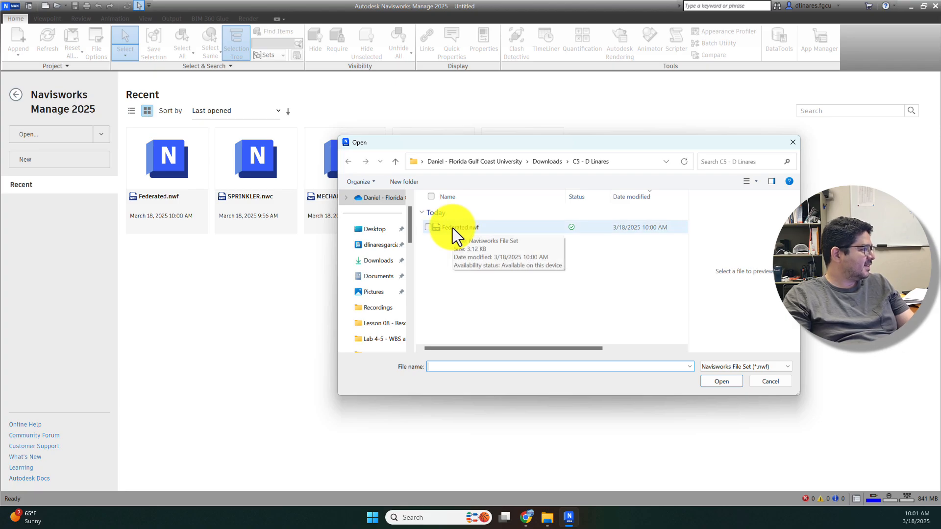
pyautogui.click(452, 228)
pyautogui.click(710, 381)
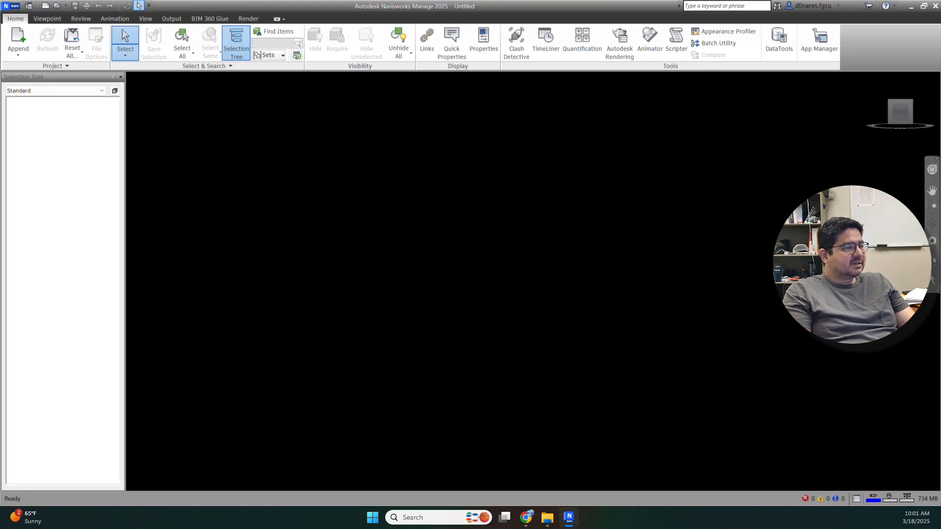
pyautogui.moveTo(595, 484); pyautogui.dragTo(499, 161)
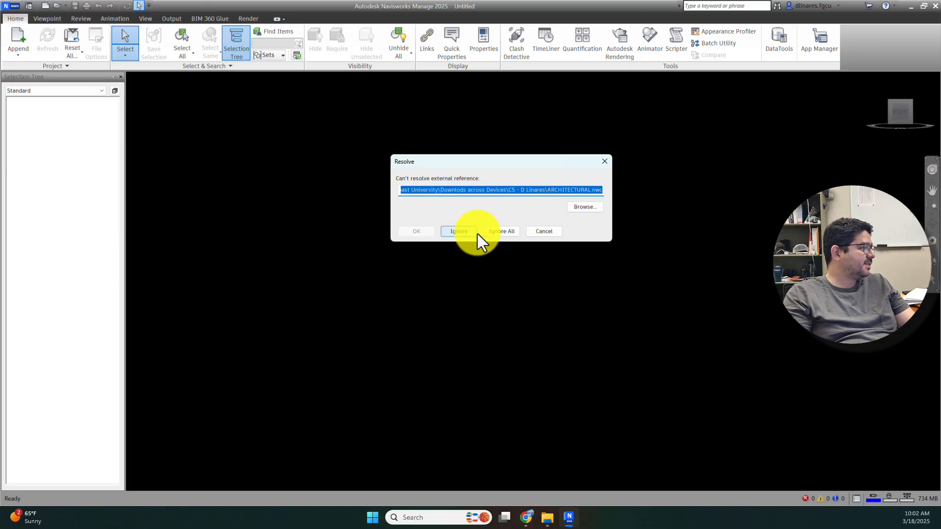
# Step: Ignore the missing ARCHITECTURAL.nwc, inspect the structural, mechanical and sprinkler models, then close Navisworks
pyautogui.click(459, 232)
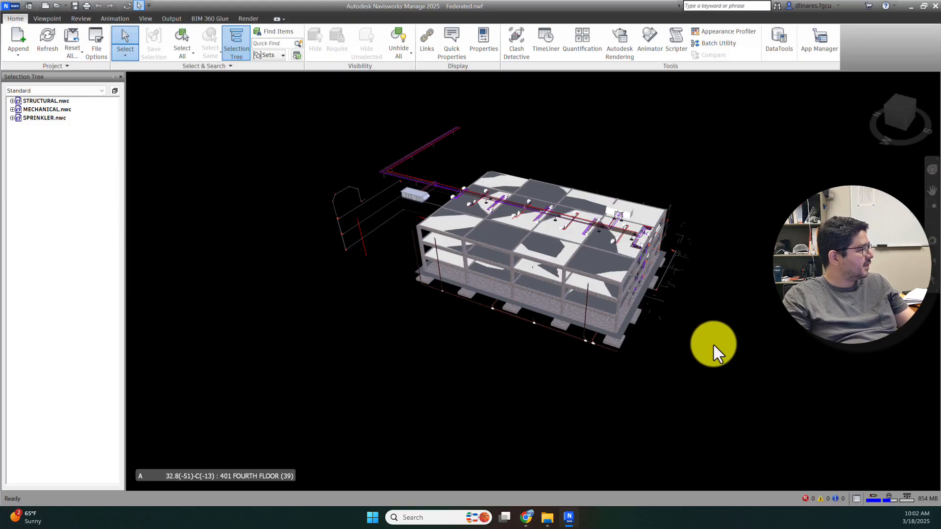
pyautogui.keyDown('shift'); pyautogui.moveTo(714, 345); pyautogui.dragTo(620, 326, button='middle'); pyautogui.keyUp('shift')
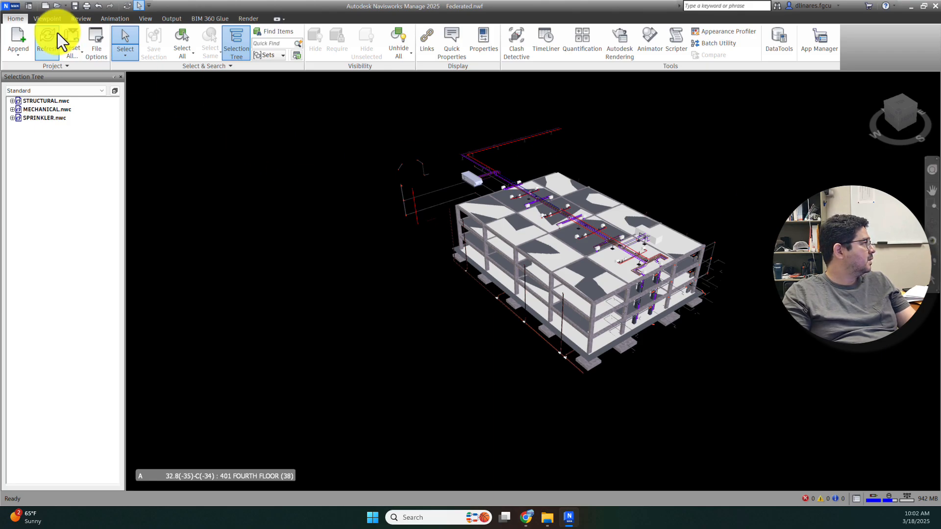
pyautogui.click(935, 9)
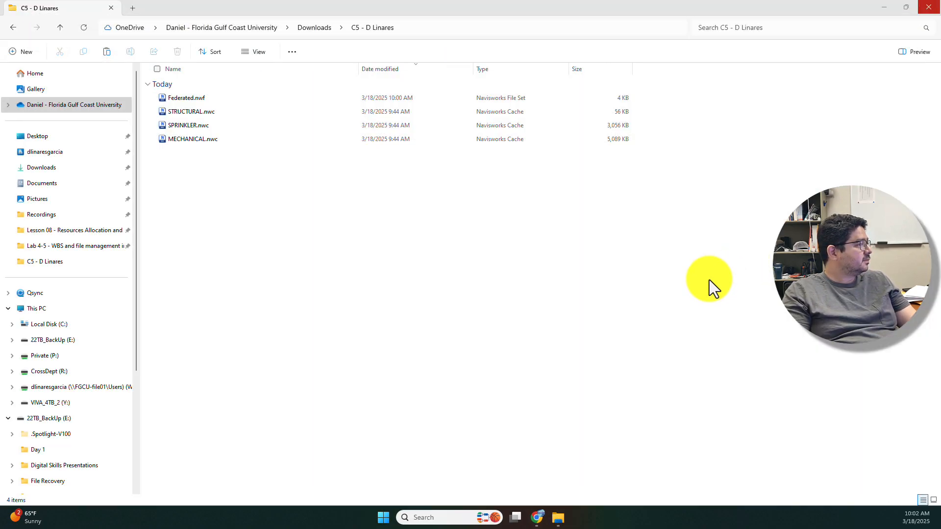
# Step: Restore the deleted ARCHITECTURAL.nwc to the C5 - D Linares folder with Undo Delete
pyautogui.rightClick(243, 192)
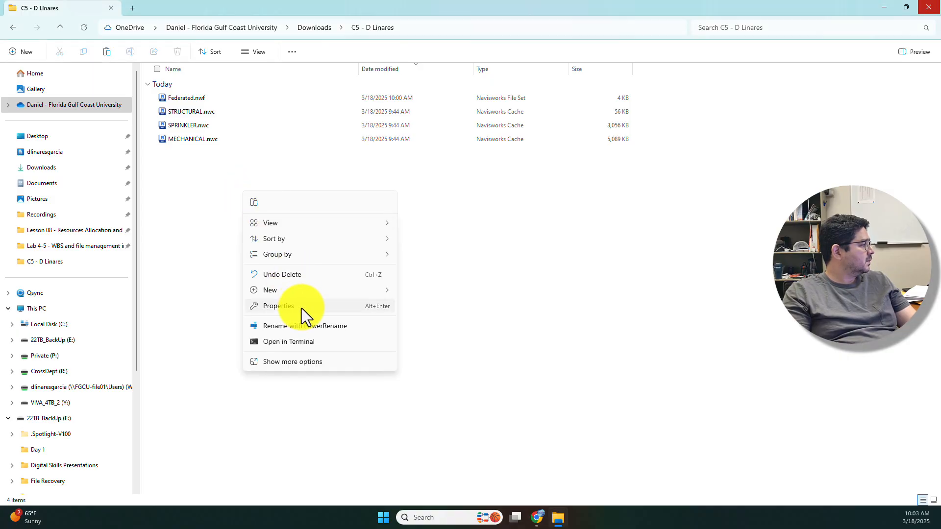
pyautogui.click(299, 275)
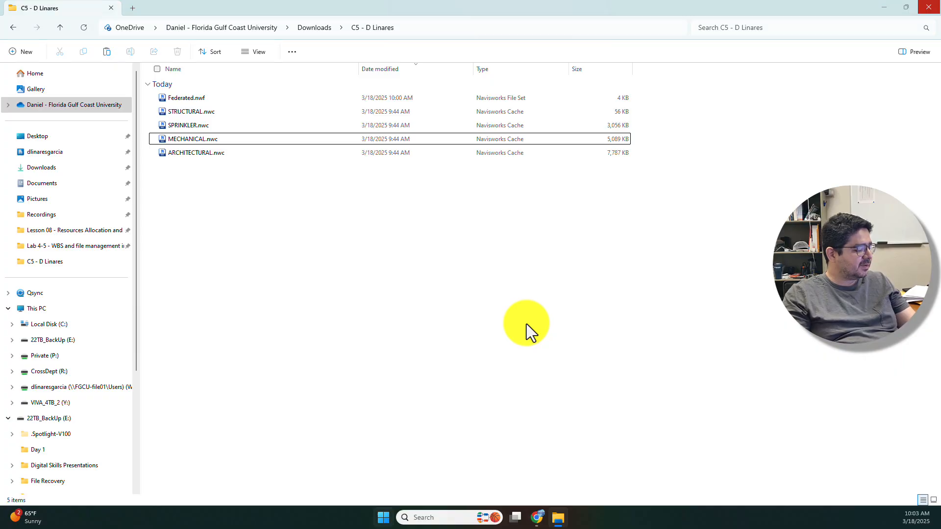
pyautogui.press('super')
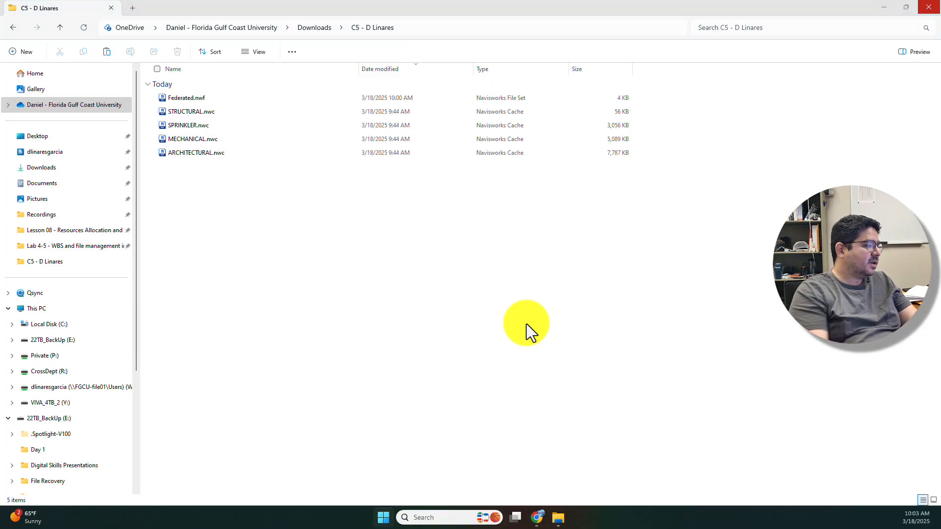
# Step: Relaunch Navisworks Manage 2025 by searching 'man' in Windows Search
pyautogui.click(437, 514)
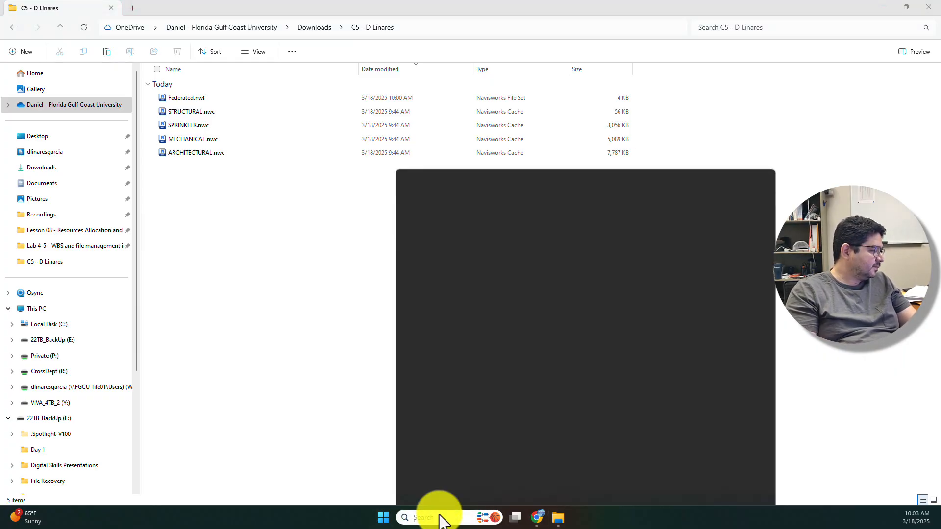
pyautogui.write('mana')
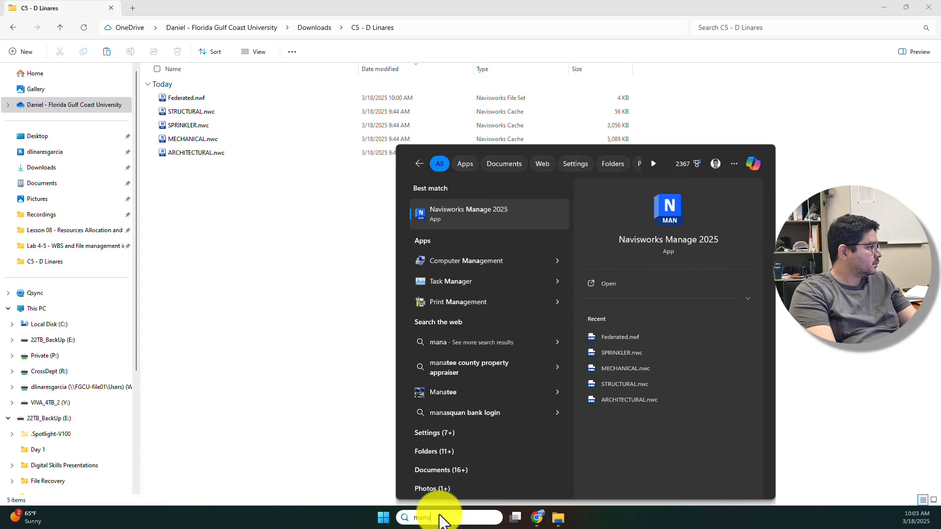
pyautogui.press('Return')
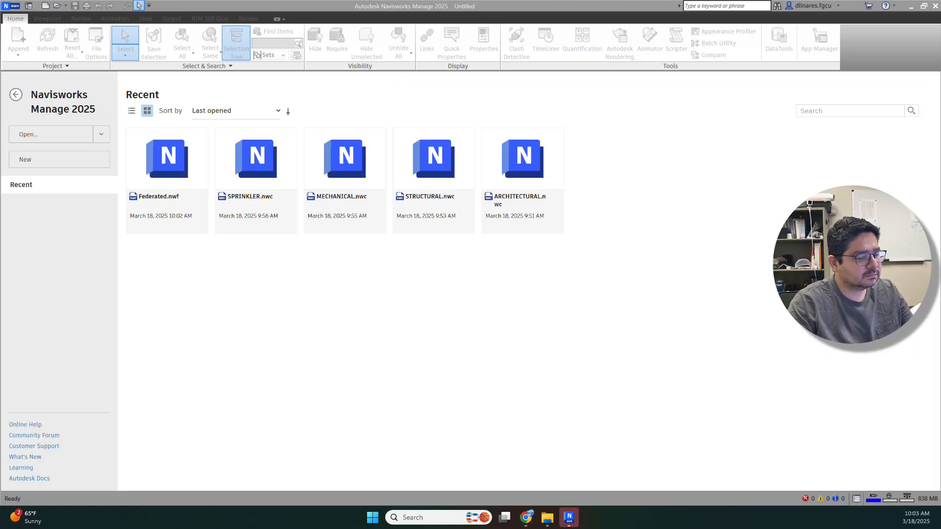
# Step: Reopen Federated.nwf with all four models loaded, save it, and bring up the Canvas assignment
pyautogui.click(178, 181)
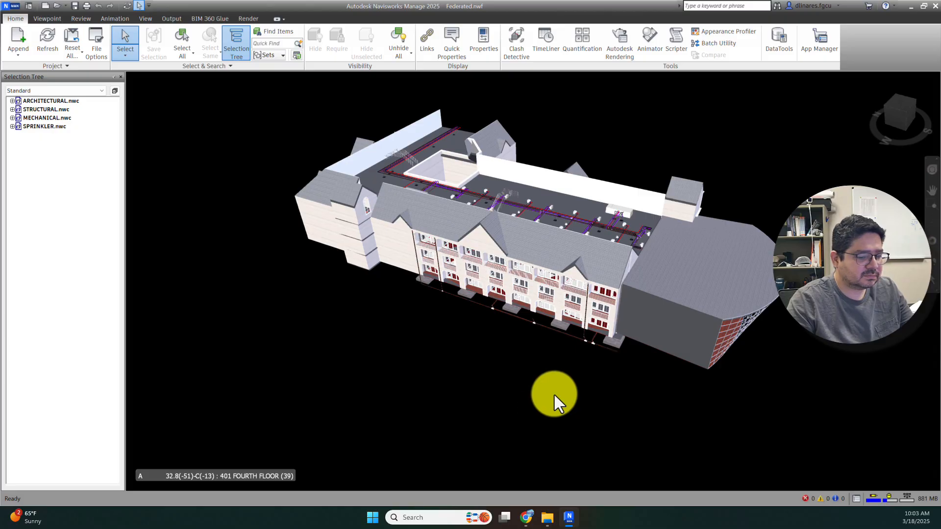
pyautogui.press('capslock')
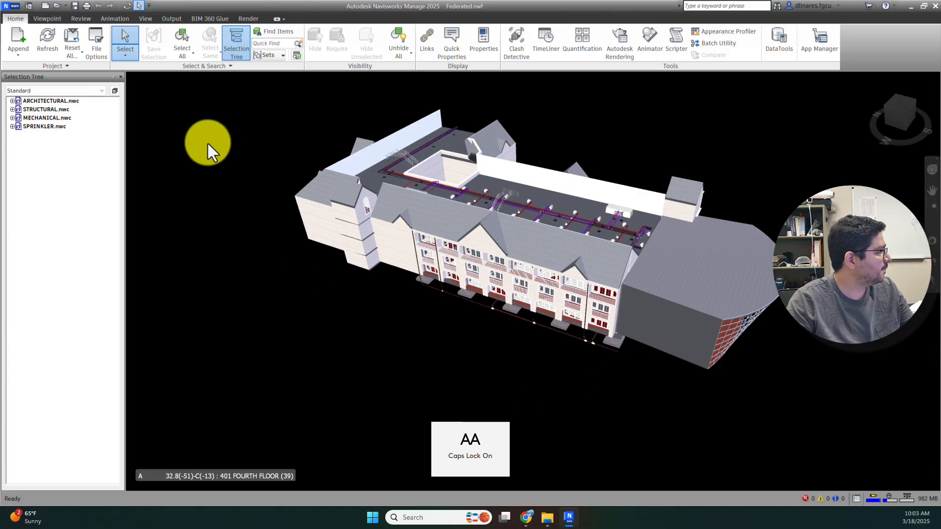
pyautogui.click(11, 6)
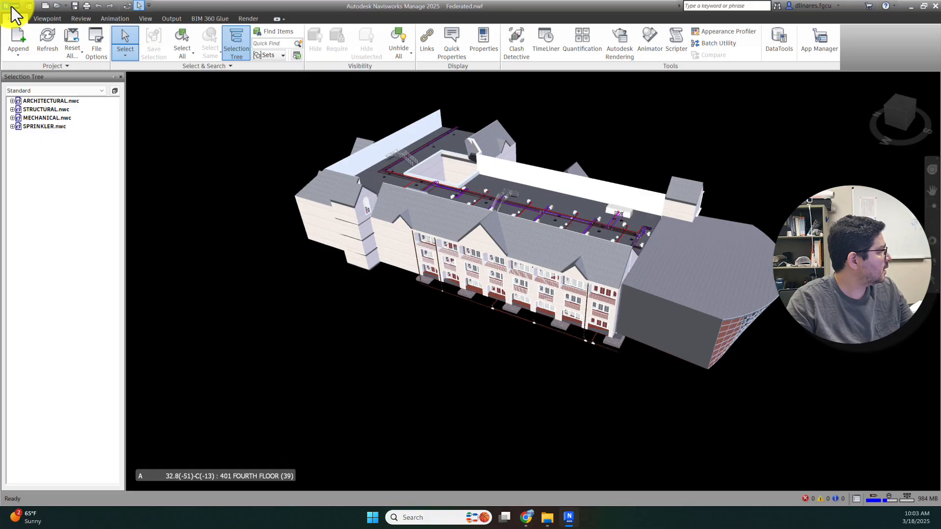
pyautogui.click(37, 78)
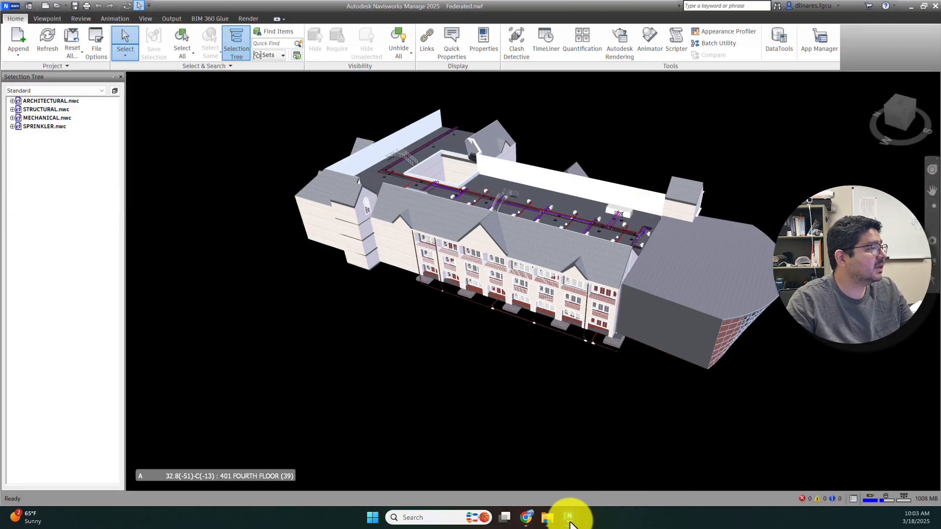
pyautogui.click(527, 515)
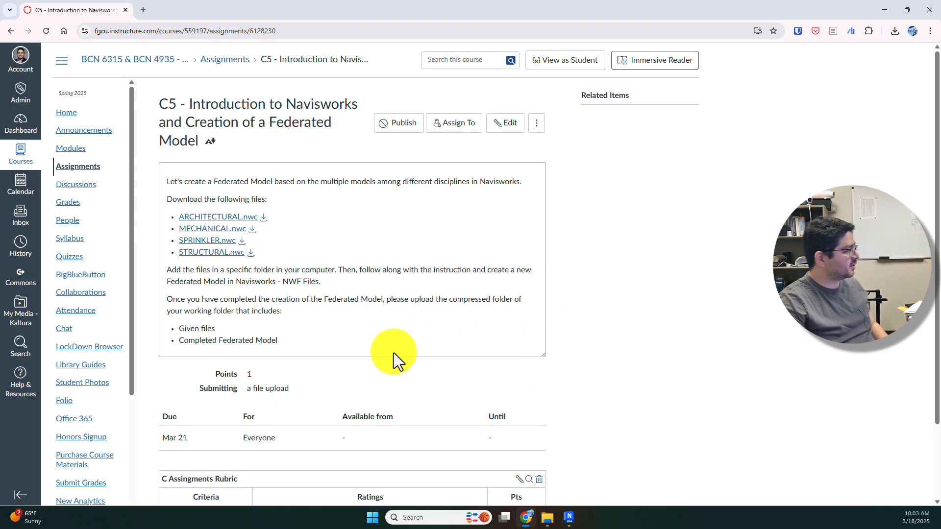